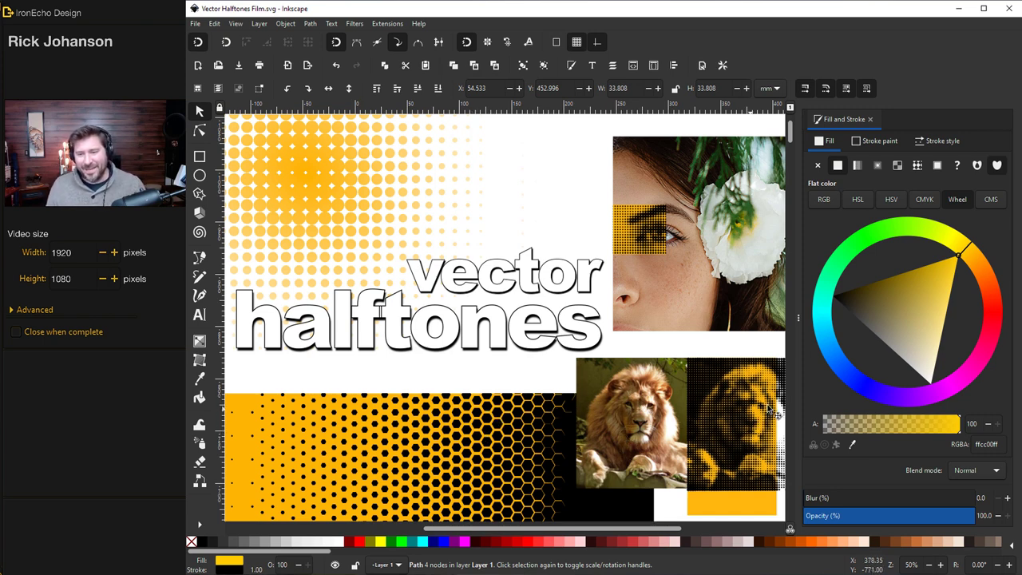
Scroll down past the halftone samples to the embedded A4 welcome-screen image.
scroll(568, 284, "down", 2)
scroll(571, 284, "down", 15)
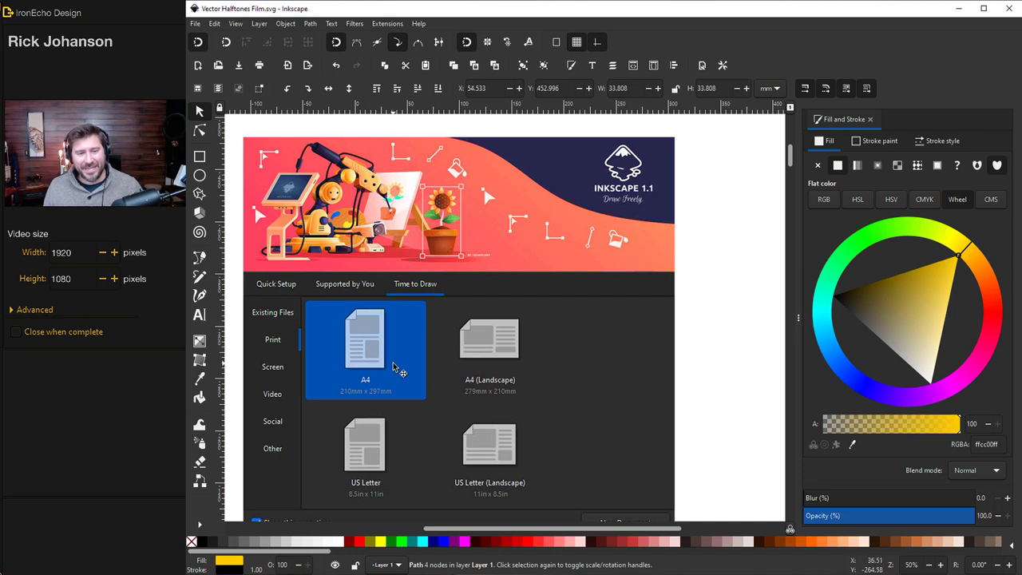
Scroll down to the 'Create Tiled Clones' title and the yellow square.
scroll(461, 323, "down", 3)
scroll(463, 322, "down", 7)
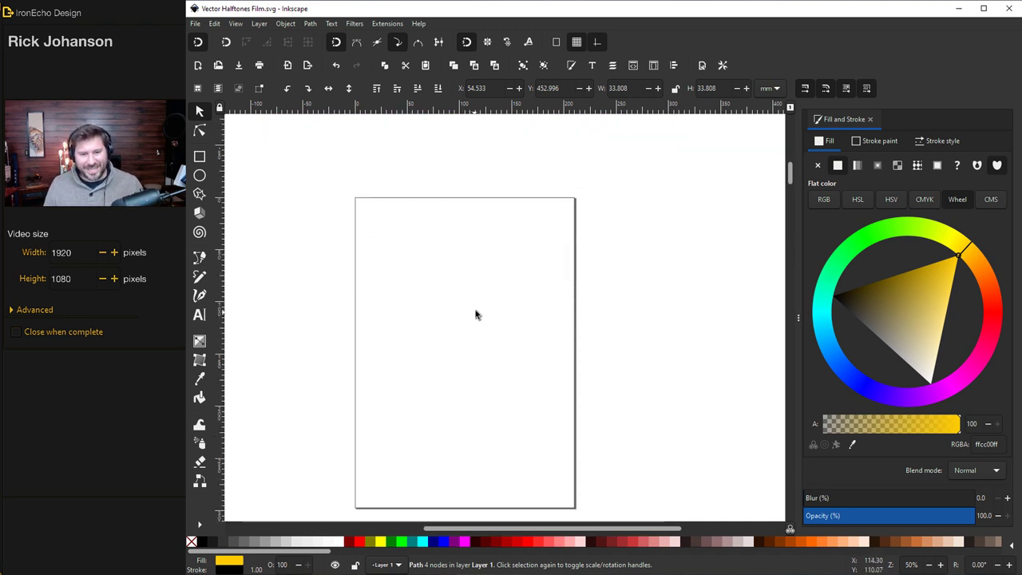
scroll(471, 320, "down", 2)
scroll(477, 318, "down", 5)
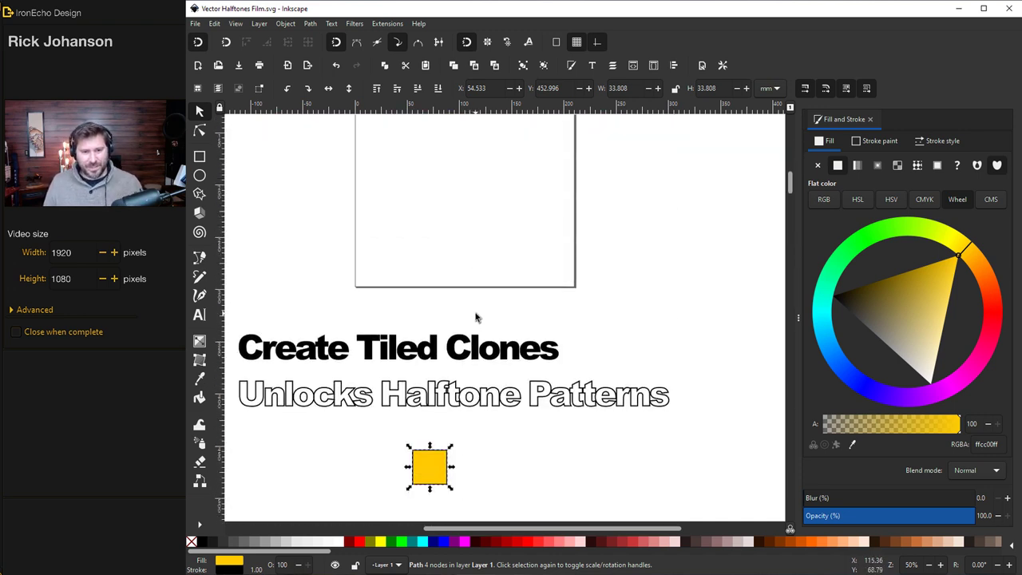
scroll(479, 318, "down", 2)
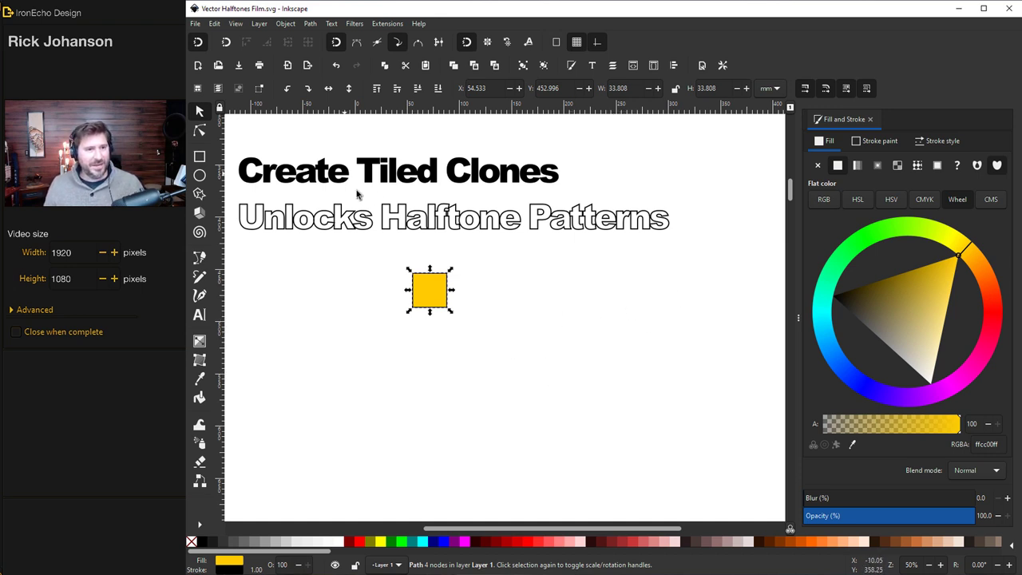
Open Create Tiled Clones and move the yellow square further left.
left_click(214, 24)
mouse_move(253, 185)
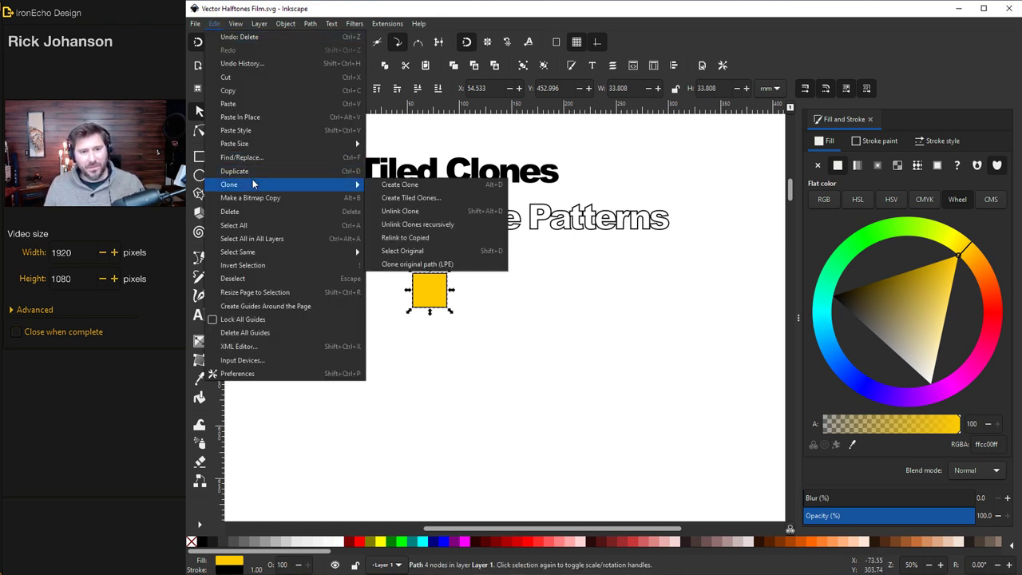
left_click(419, 198)
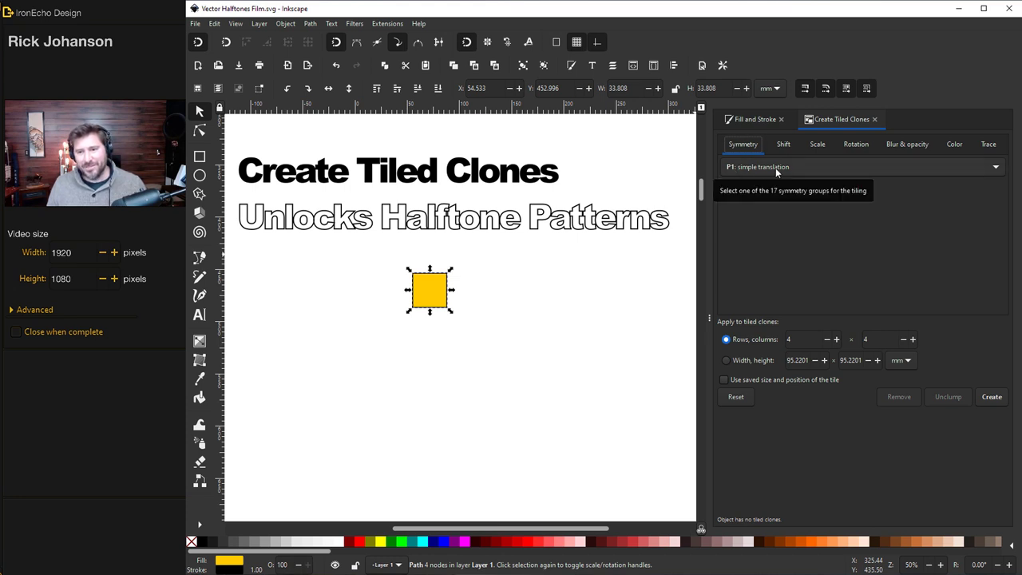
left_click_drag(429, 292, 359, 291)
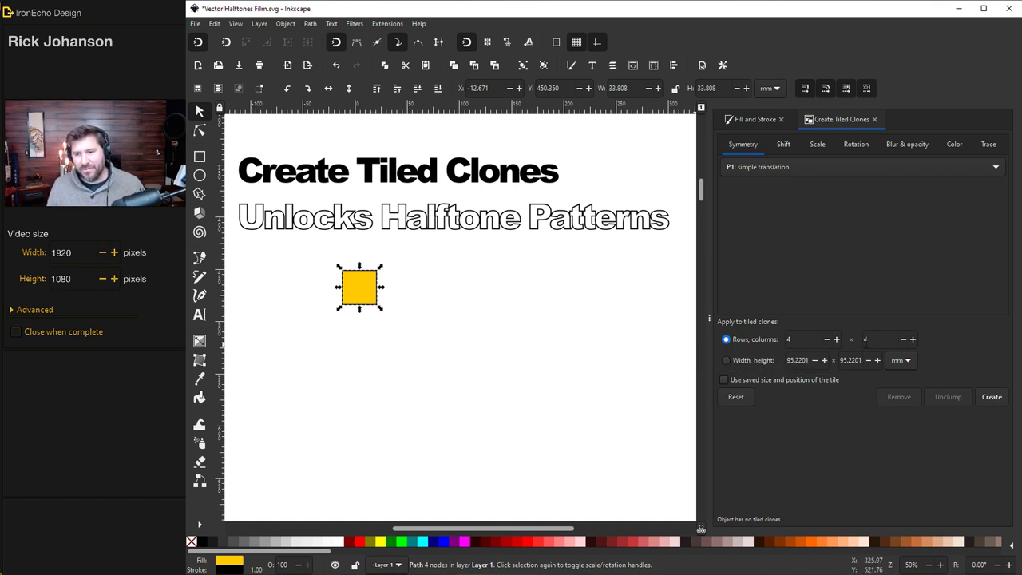
Create a 4x4 clone grid, pull the original square out and delete the corner clone.
left_click(992, 397)
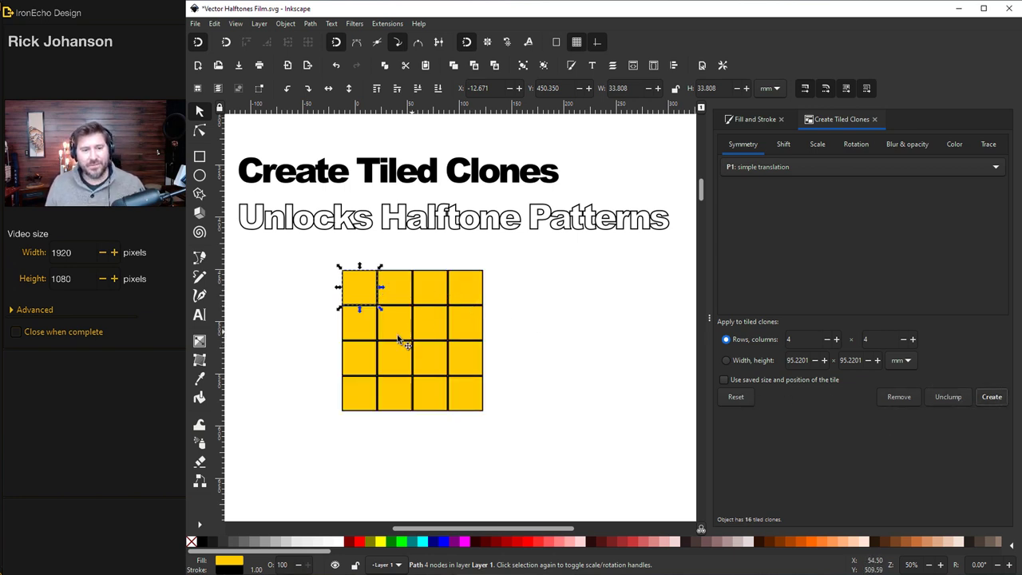
mouse_move(362, 290)
left_mouse_down()
mouse_move(317, 276)
mouse_move(306, 285)
mouse_move(355, 288)
mouse_move(309, 270)
mouse_move(331, 290)
left_mouse_up()
key("Delete")
Recolour the tile and its clones red and rotate them about 20°.
key("ctrl+shift+f")
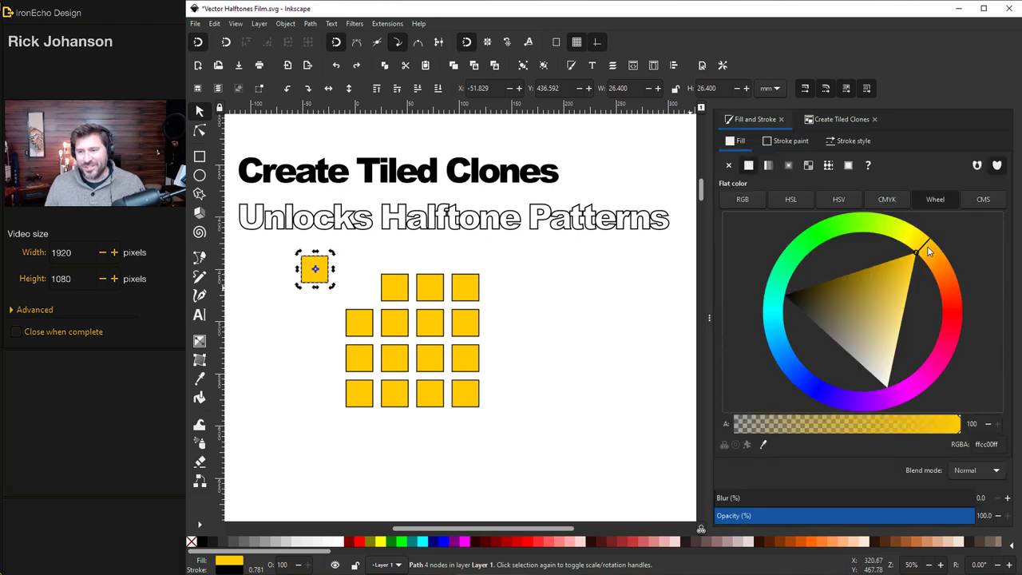
mouse_move(927, 246)
left_mouse_down()
mouse_move(949, 293)
mouse_move(942, 299)
left_mouse_up()
left_click(326, 280)
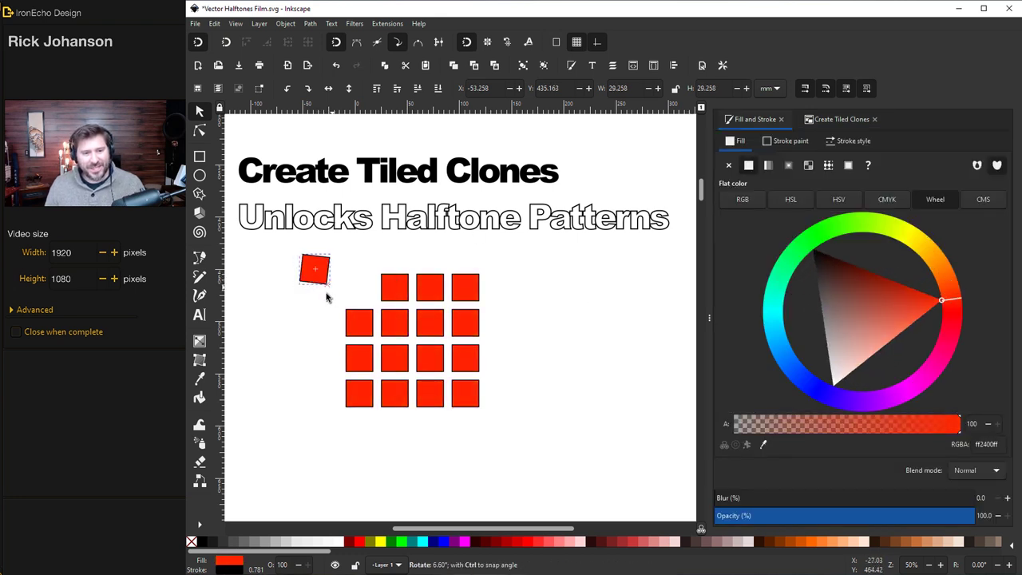
left_click_drag(334, 289, 500, 363)
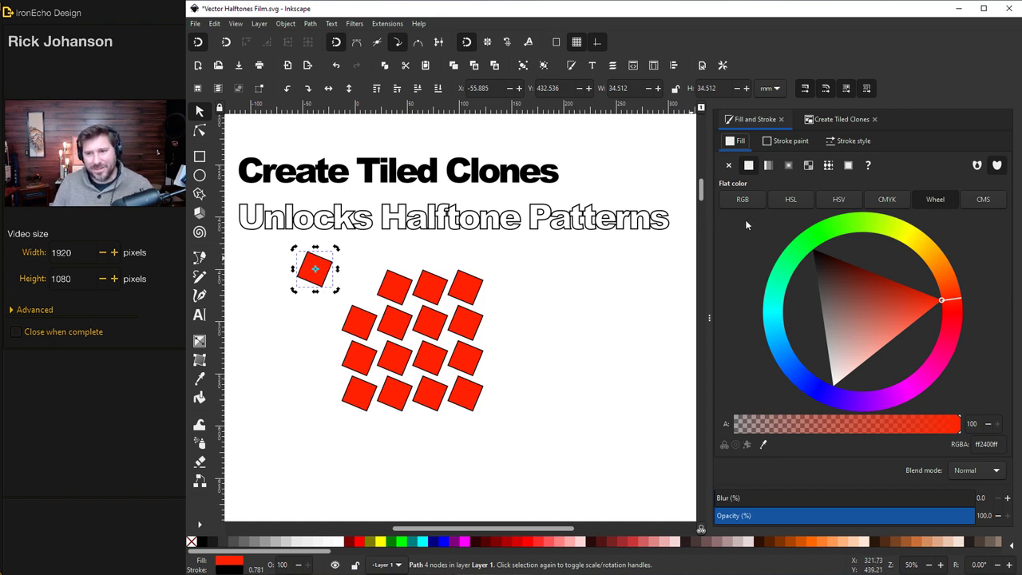
Show the Trace options of Create Tiled Clones and bring the gradient sample into view.
left_click(841, 121)
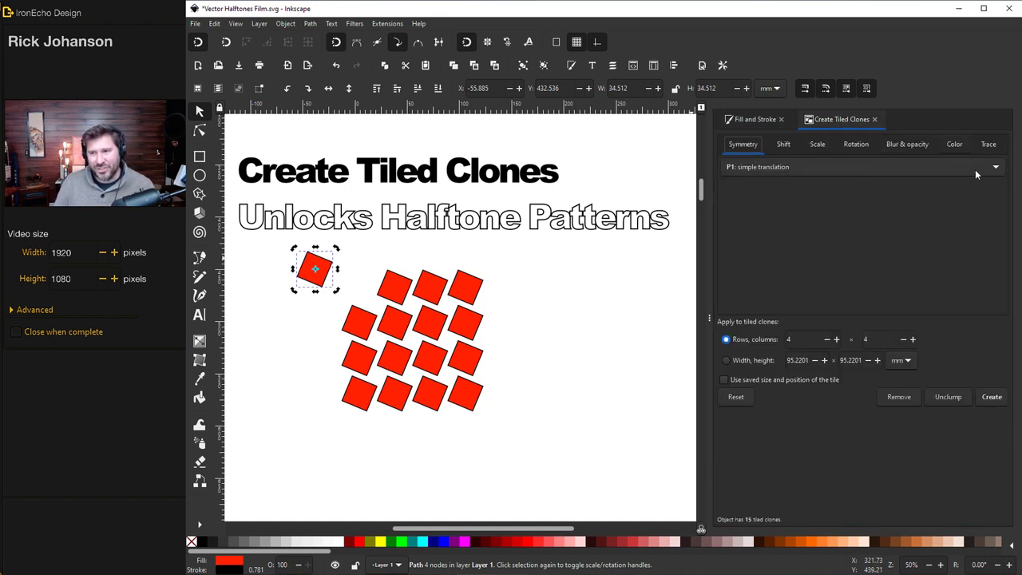
left_click(990, 146)
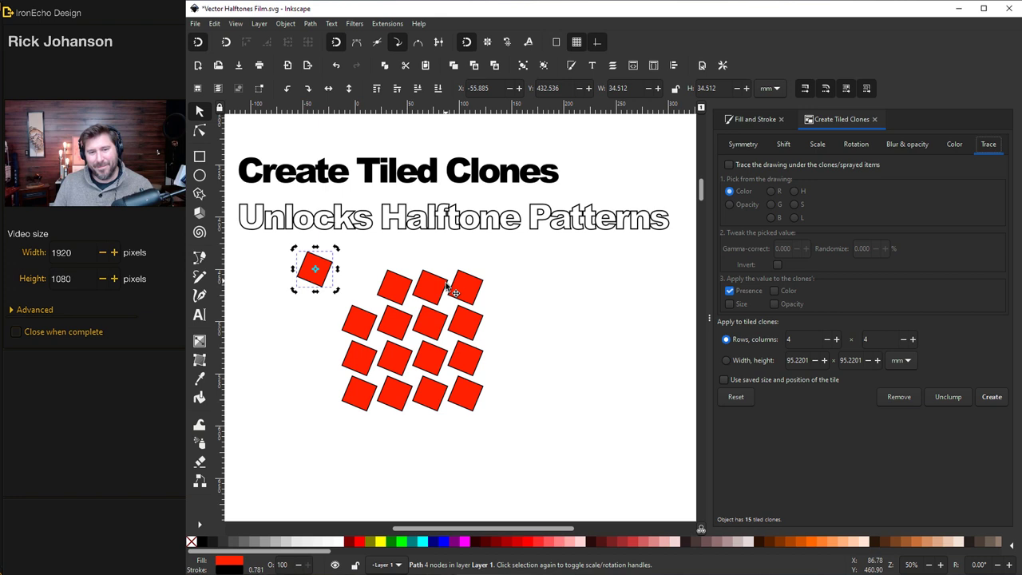
scroll(318, 361, "down", 10)
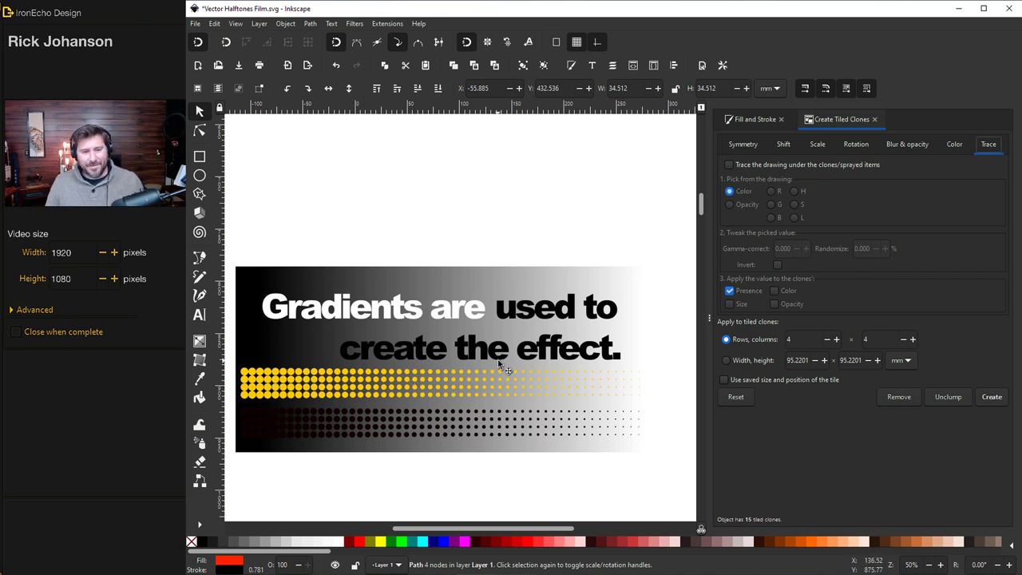
Enable 'Trace the drawing under the clones/sprayed items' and scroll to the magenta square and yellow dot.
scroll(502, 365, "down", 5)
scroll(499, 363, "down", 10)
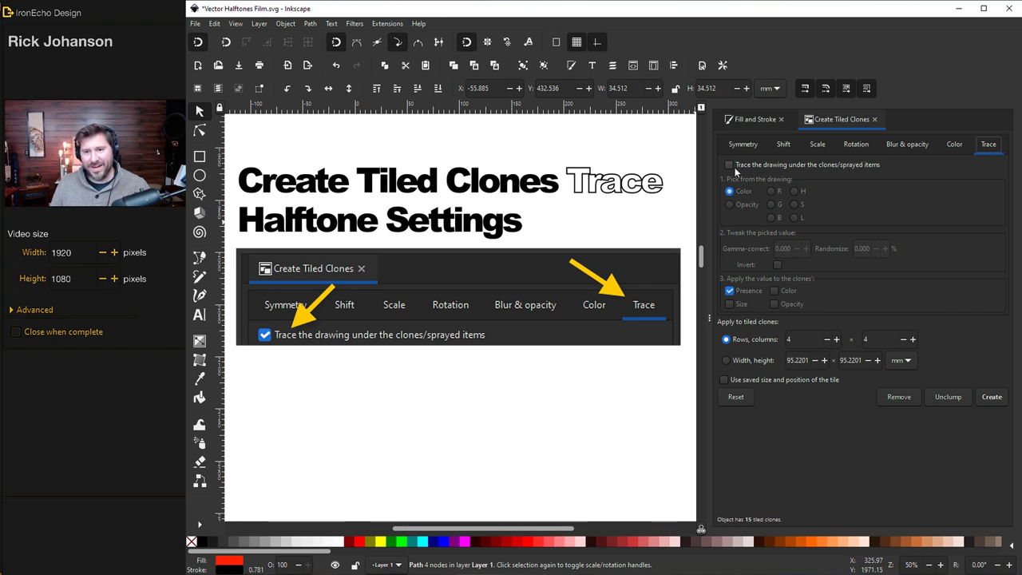
left_click(730, 166)
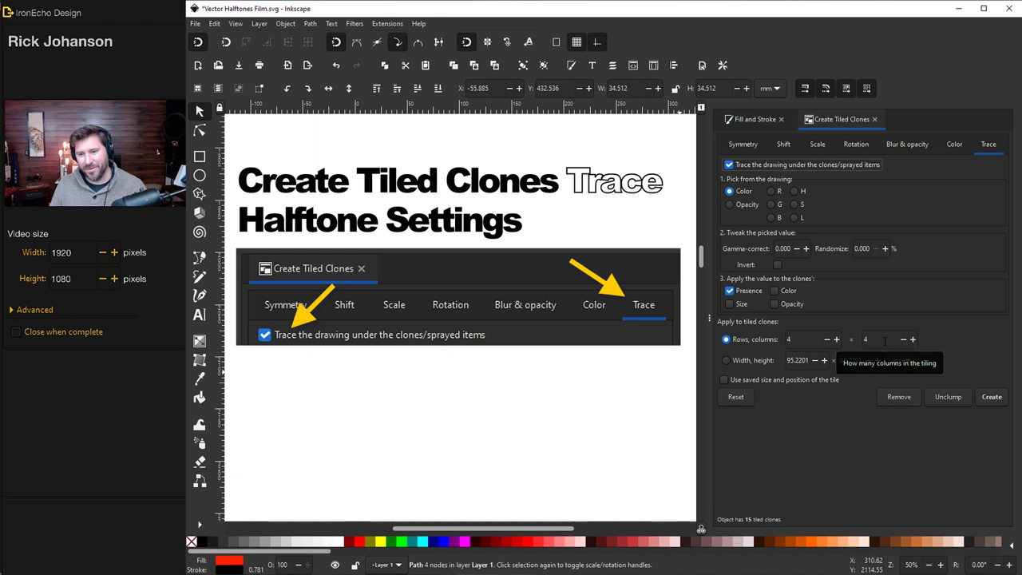
scroll(524, 354, "down", 1)
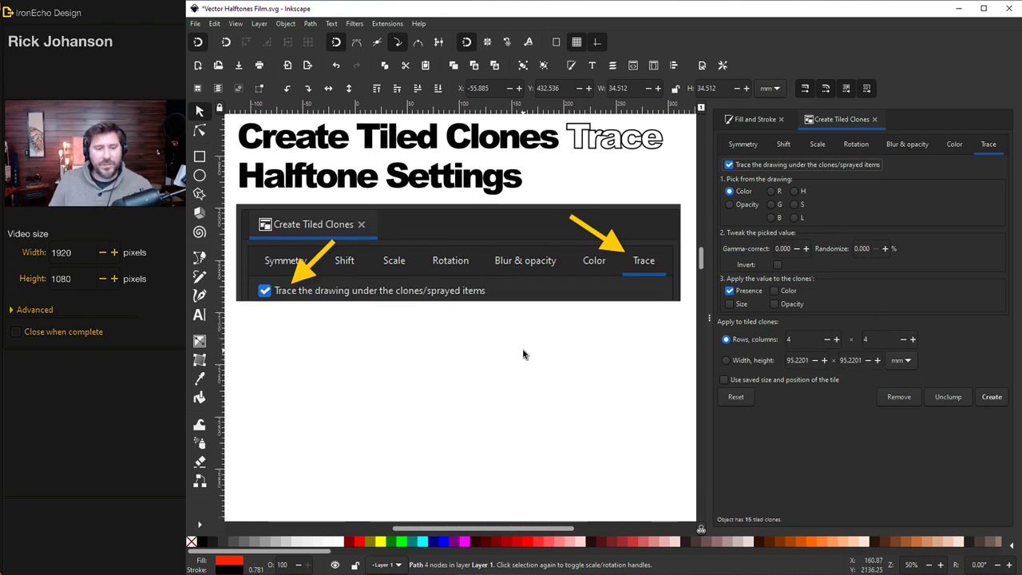
scroll(523, 355, "down", 4)
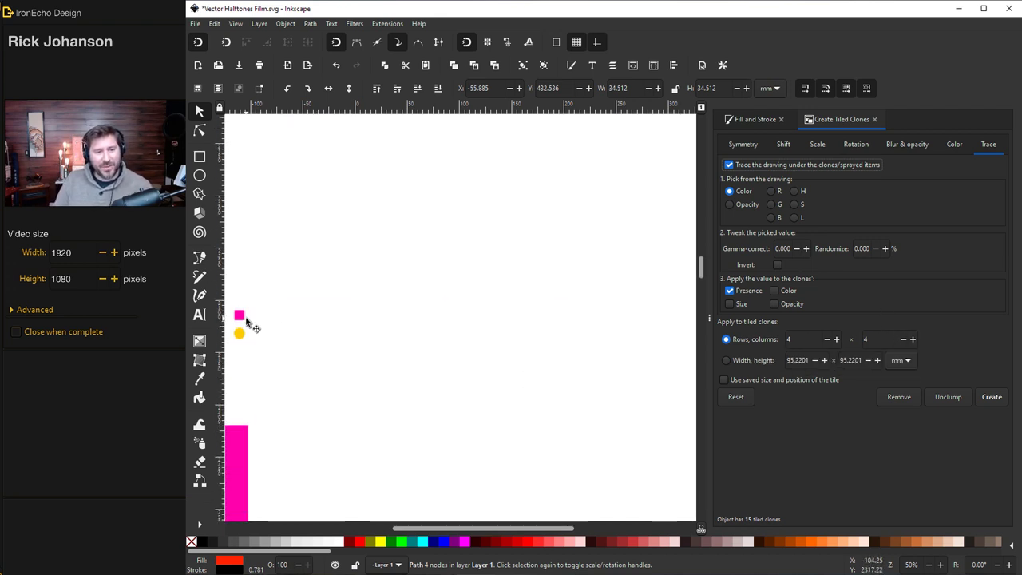
Move the magenta square up-right and draw a large black rectangle with no outline.
left_click_drag(243, 318, 294, 183)
left_click(199, 157)
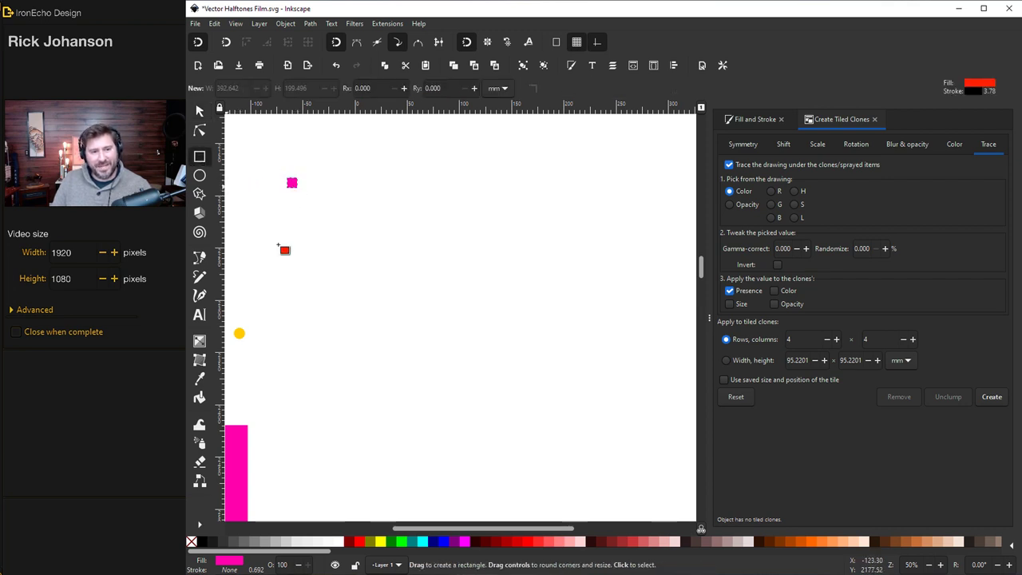
left_click_drag(289, 236, 667, 403)
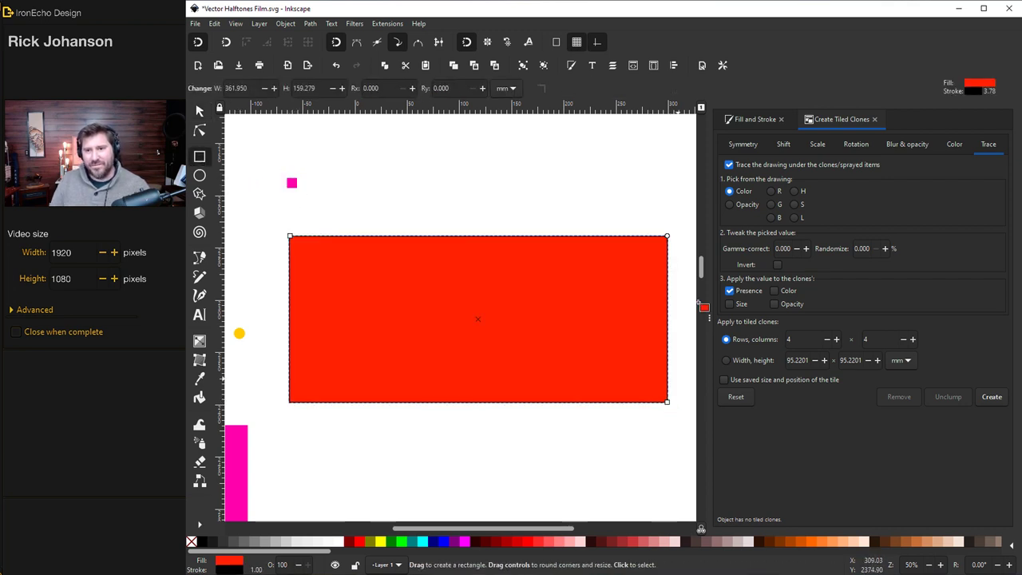
left_click(754, 120)
left_click(833, 273)
left_click(792, 238)
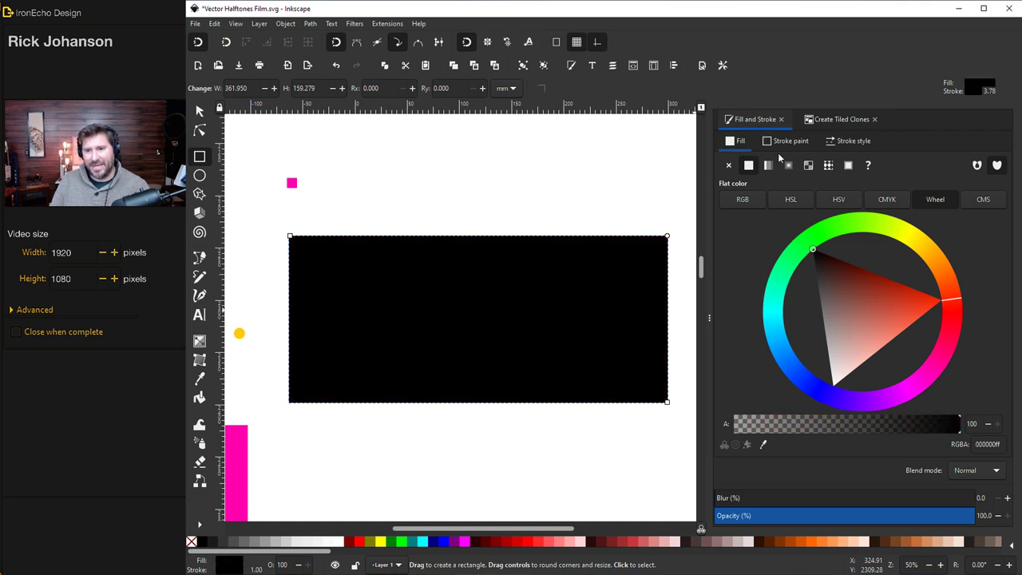
key("g")
left_click(728, 165)
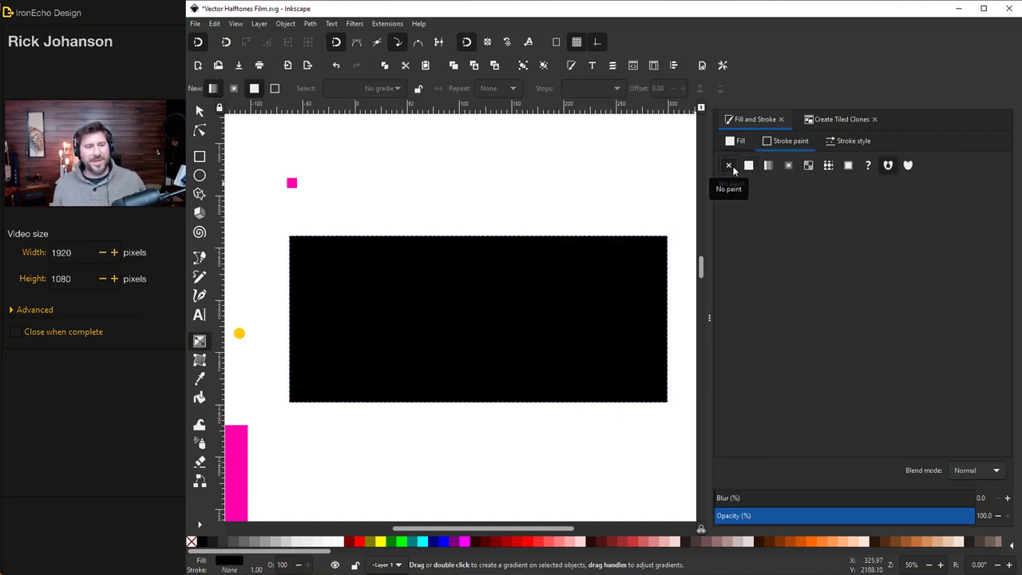
Give the rectangle a linear gradient from solid black to an end stop with alpha 0.
left_click(740, 142)
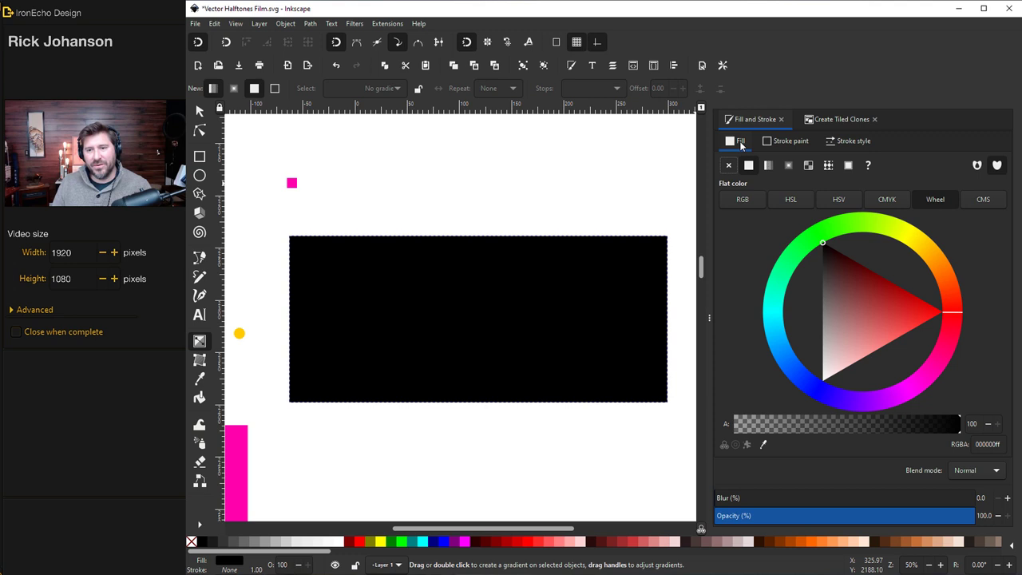
left_click(768, 166)
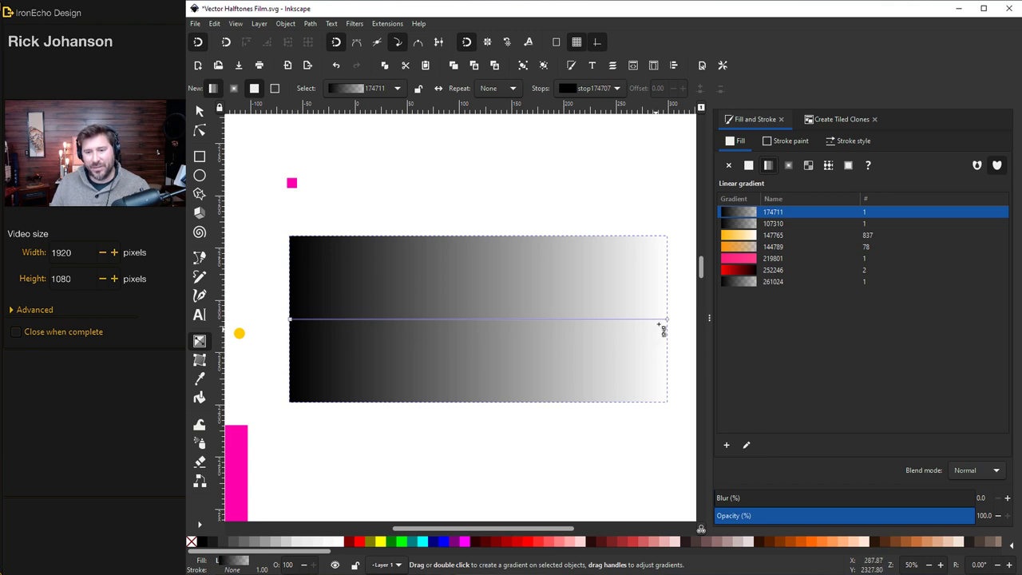
left_click(747, 447)
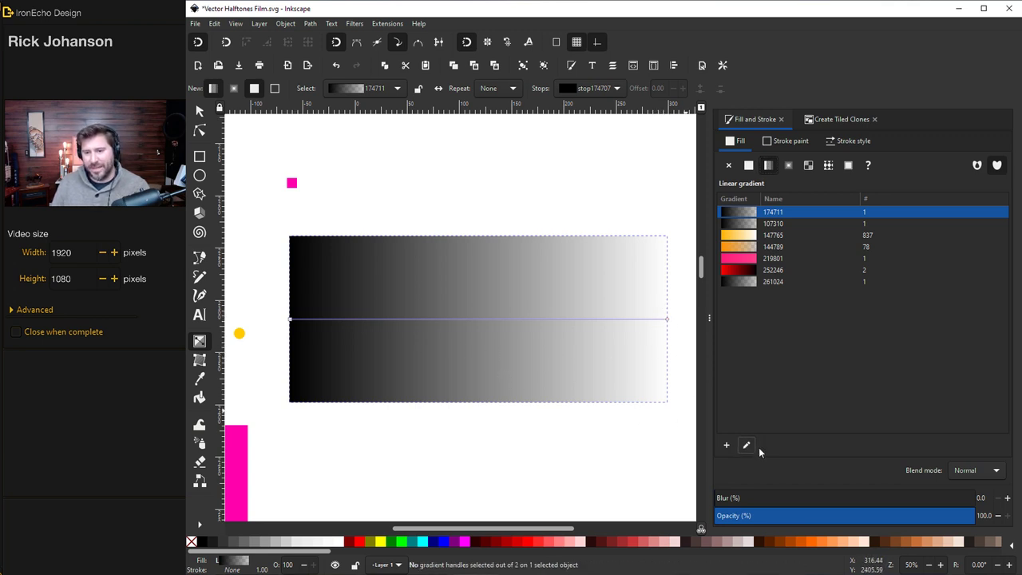
left_click(292, 321)
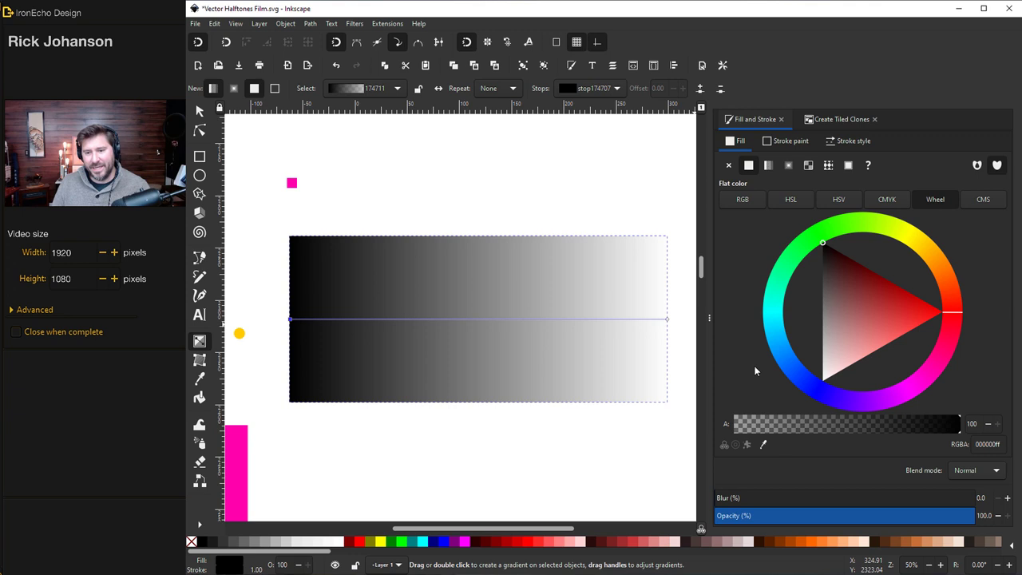
left_click(669, 321)
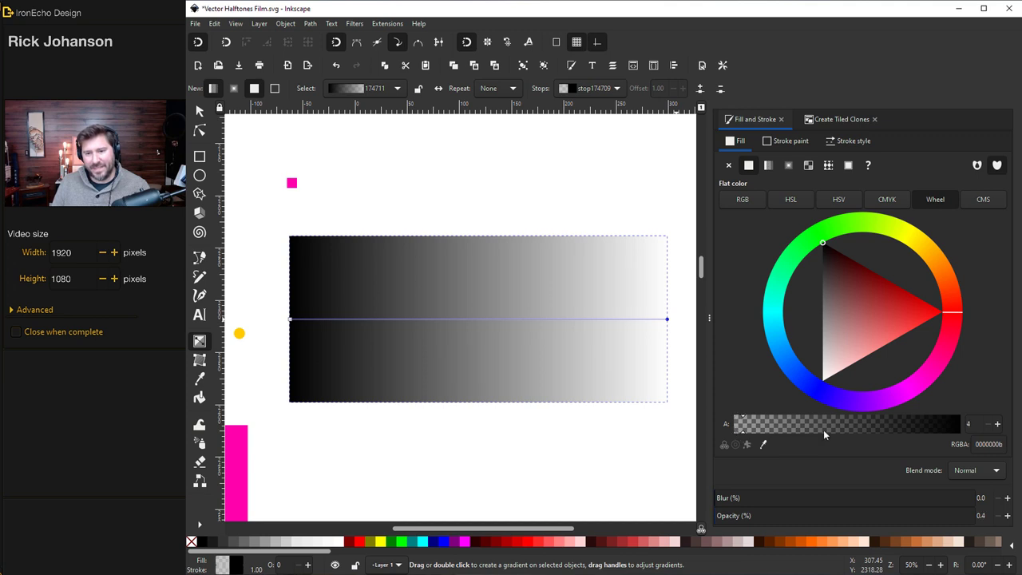
left_click_drag(823, 430, 721, 425)
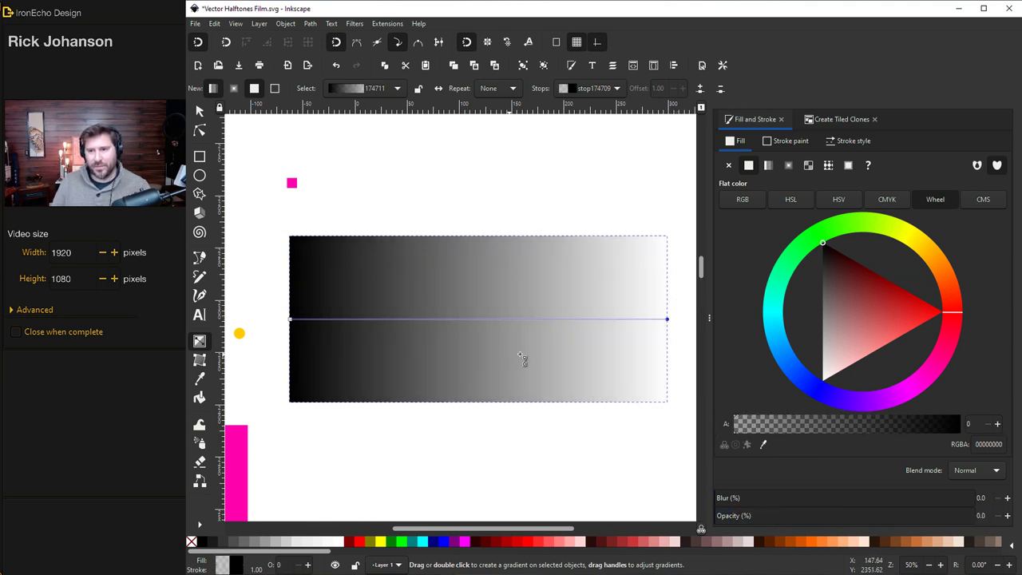
left_click(843, 120)
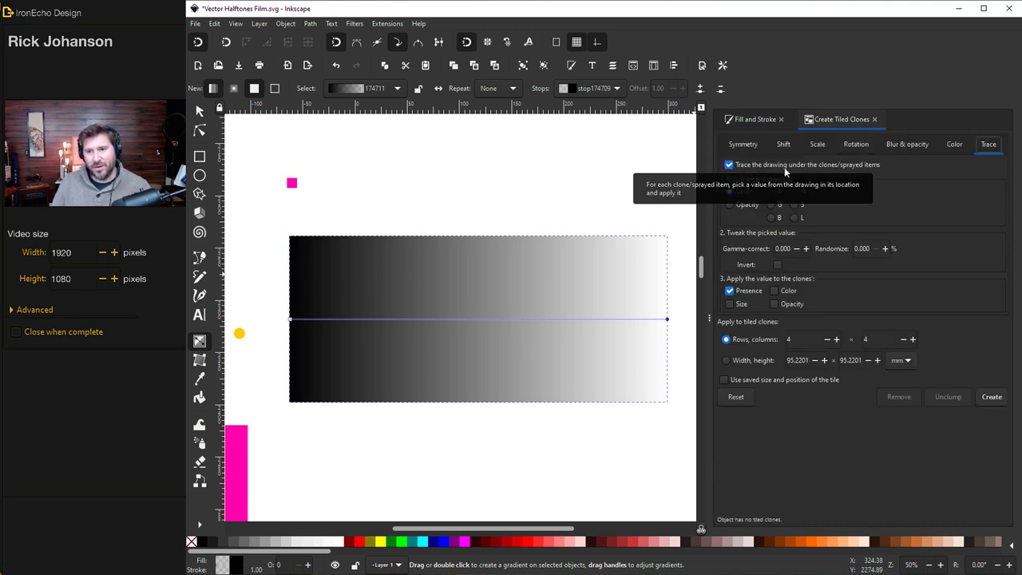
Trace Opacity applied to Size on a 20 by 30 grid, then move the magenta square down.
left_click(729, 206)
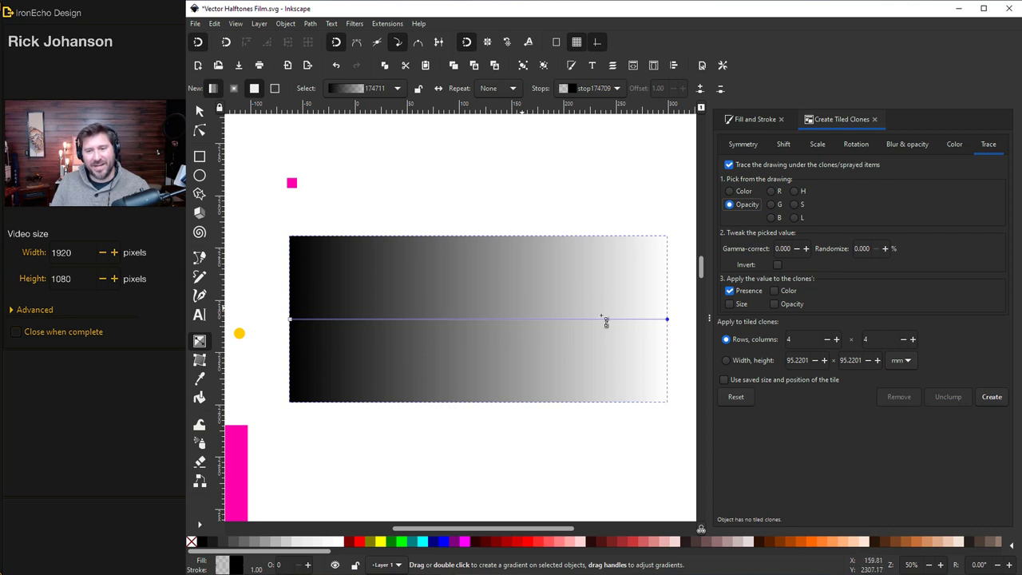
left_click(730, 304)
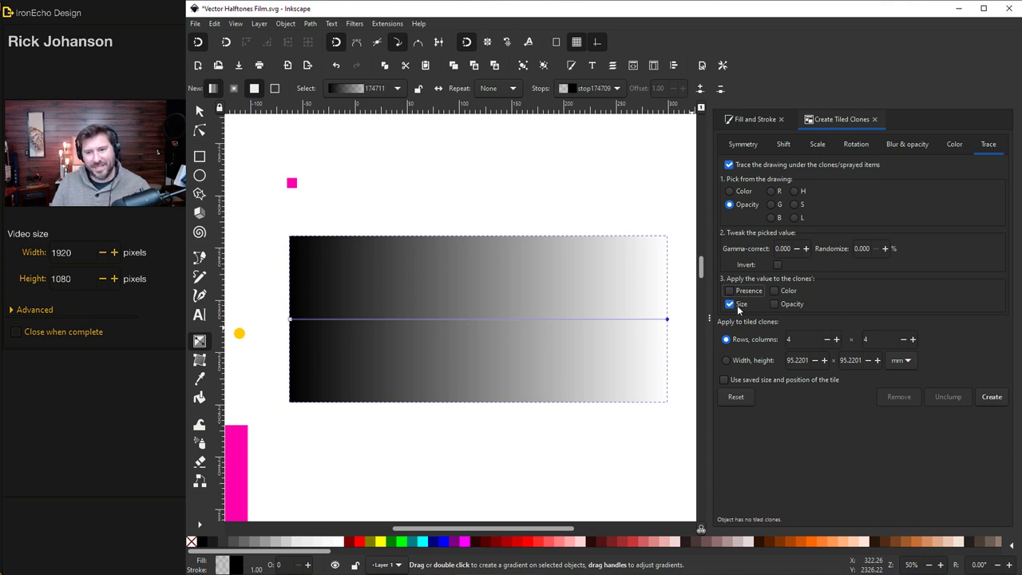
left_click(786, 344)
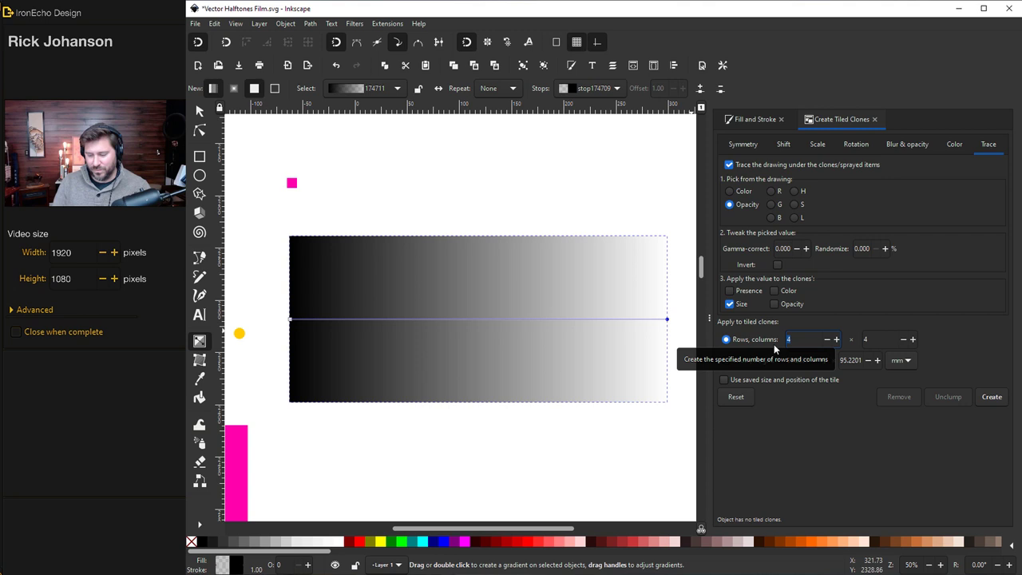
type("20")
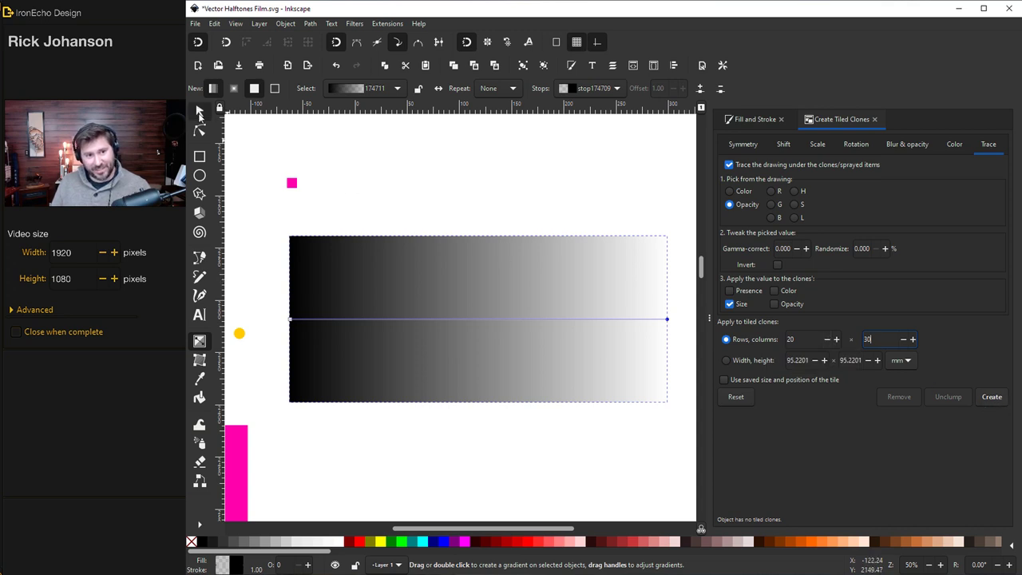
left_click(199, 112)
left_click_drag(292, 184, 279, 216)
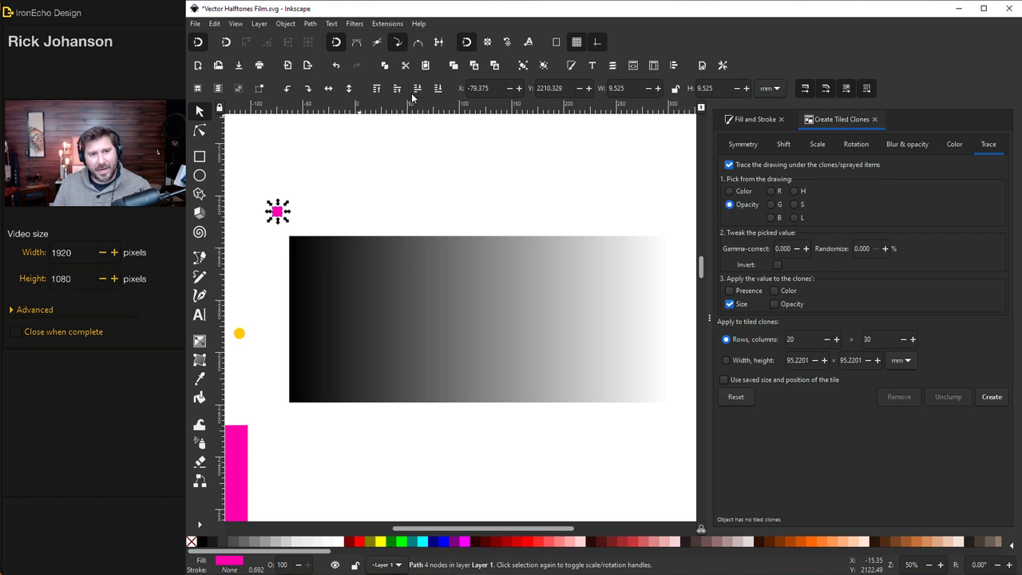
Snap the magenta square to the gradient's top-left, create its traced halftone, and position the yellow circle.
left_click(281, 215)
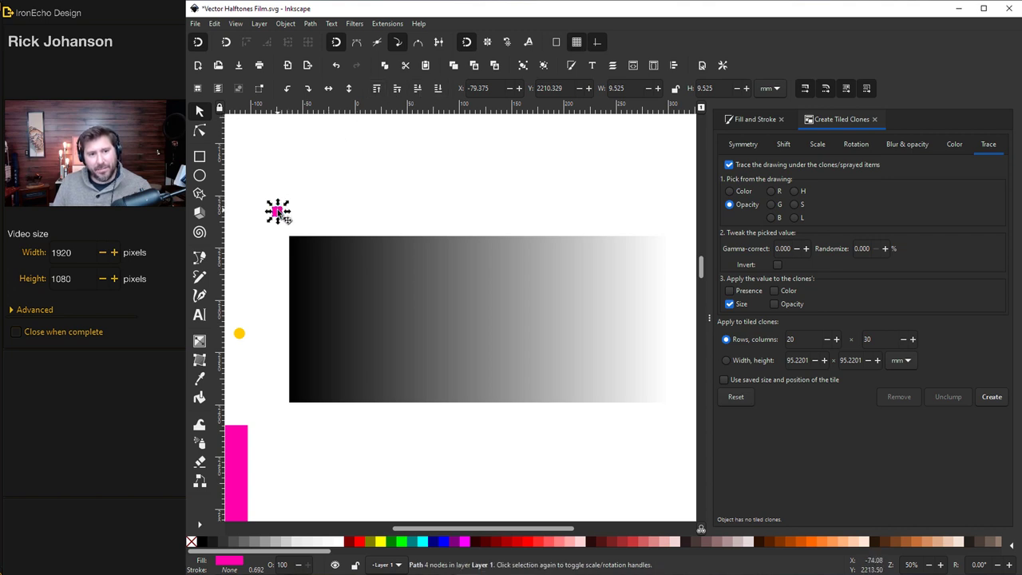
left_click_drag(281, 214, 302, 250)
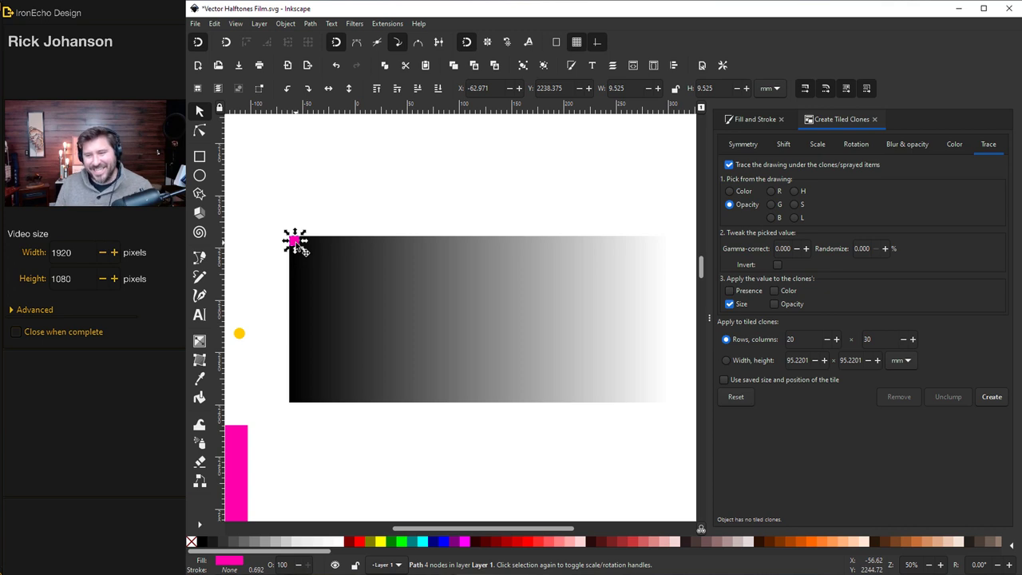
left_click(992, 397)
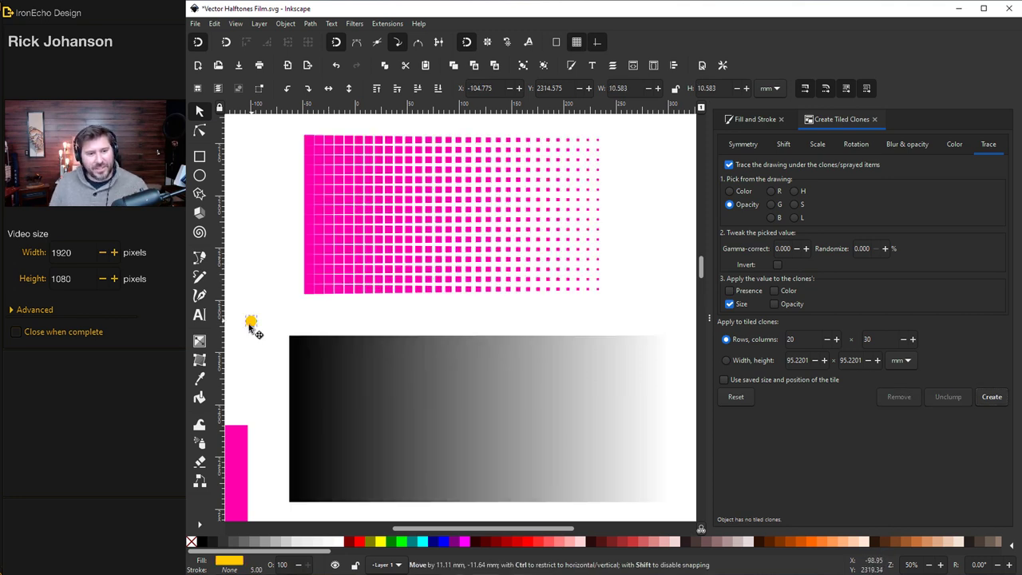
left_click_drag(251, 321, 265, 318)
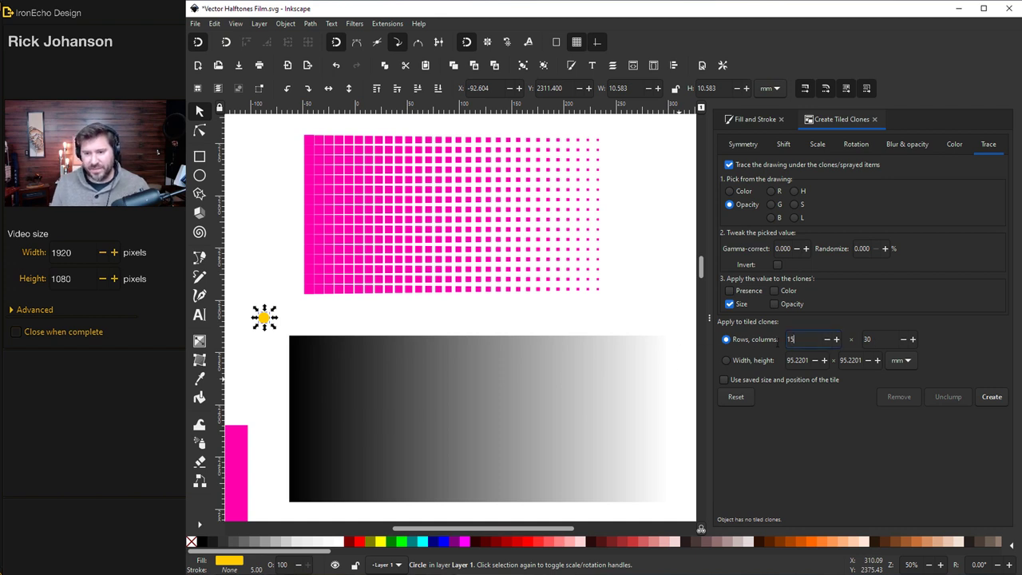
Create the 15-row yellow dot halftone, then enlarge the source circle to 13.758 mm.
left_click(990, 397)
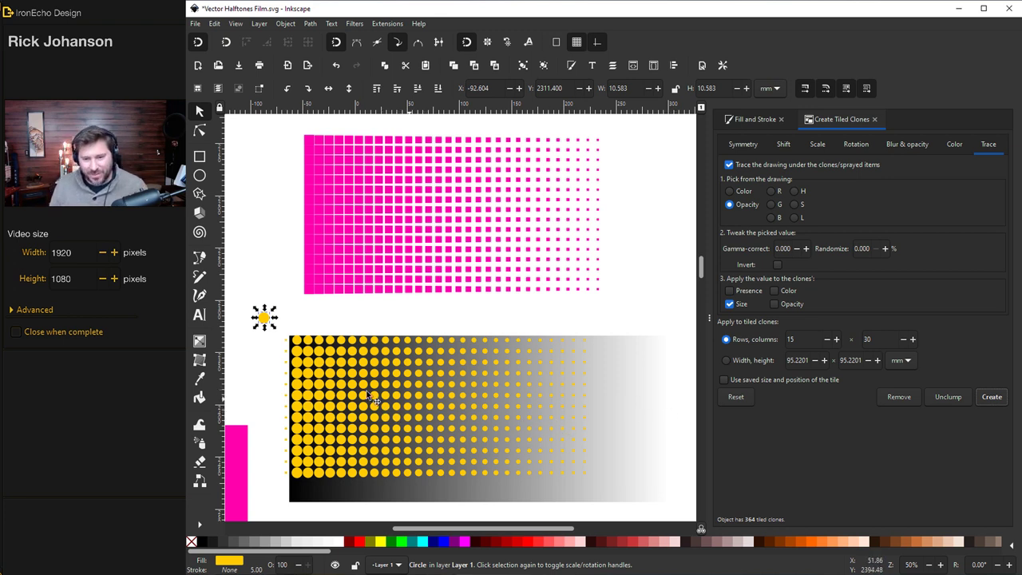
key("Escape")
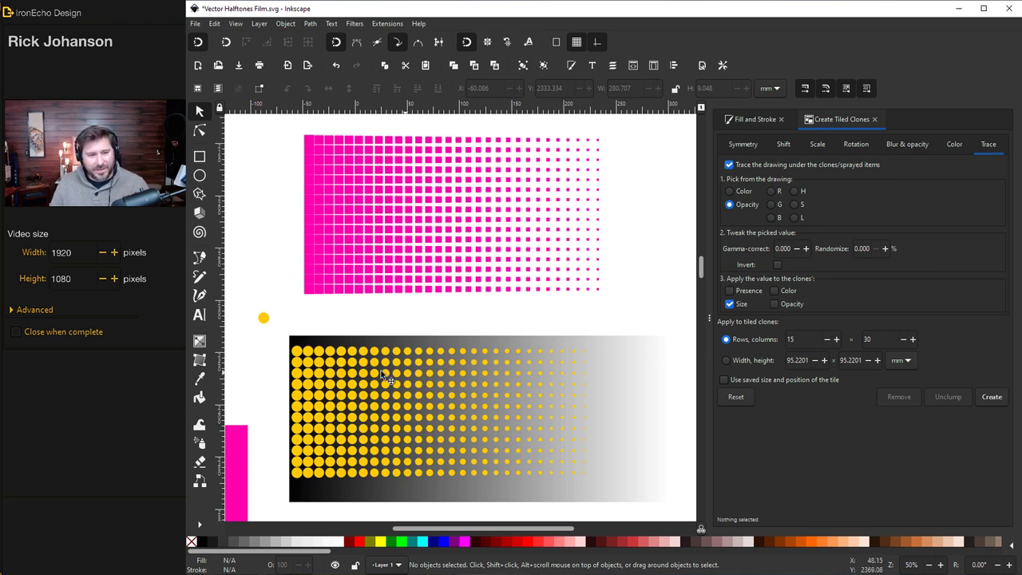
left_click(264, 318)
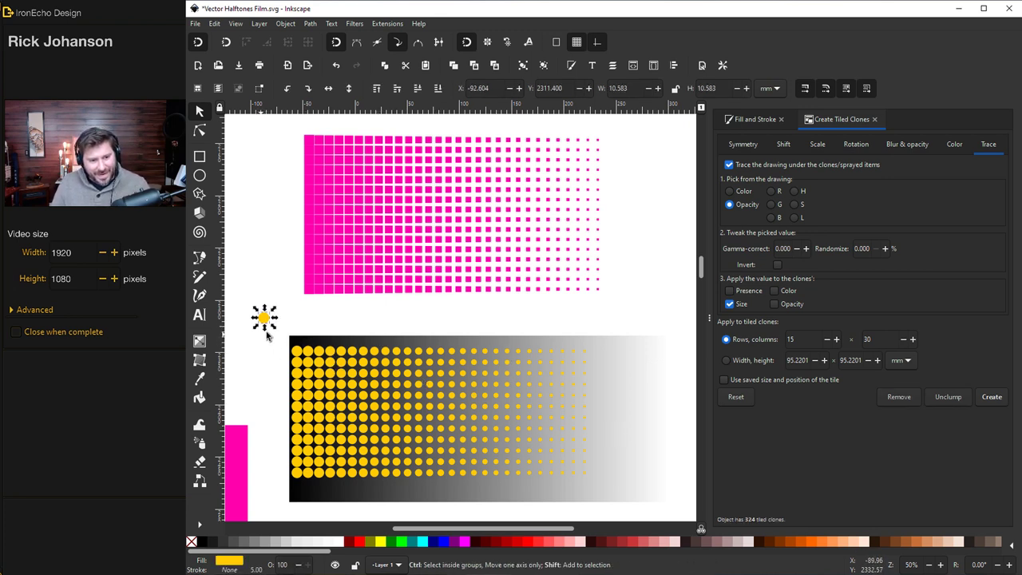
mouse_move(275, 332)
left_mouse_down()
mouse_move(285, 341)
mouse_move(276, 330)
left_mouse_up()
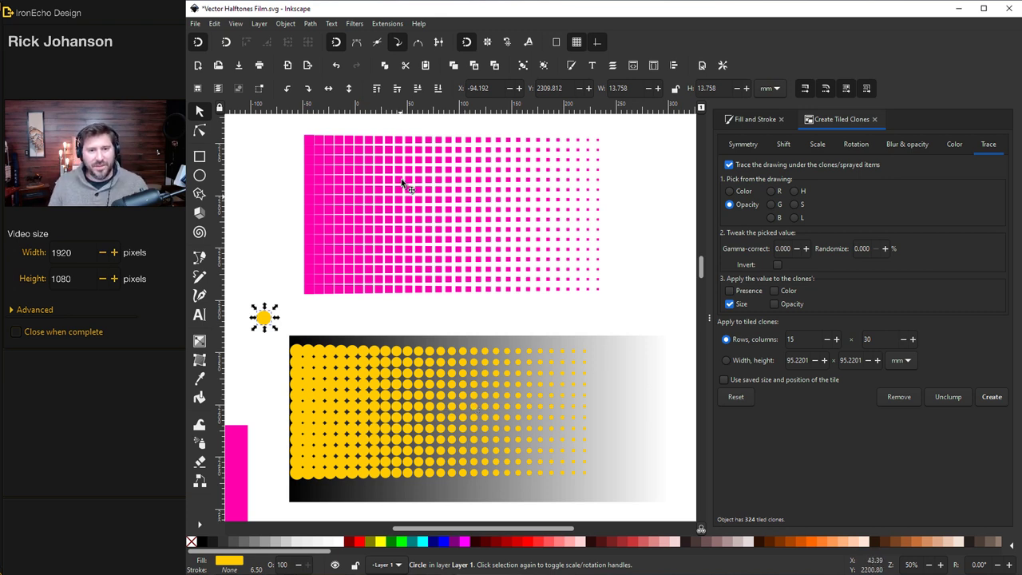
Raise the RUN text above the magenta grid, position it over the grid and fill it white.
scroll(506, 273, "down", 15)
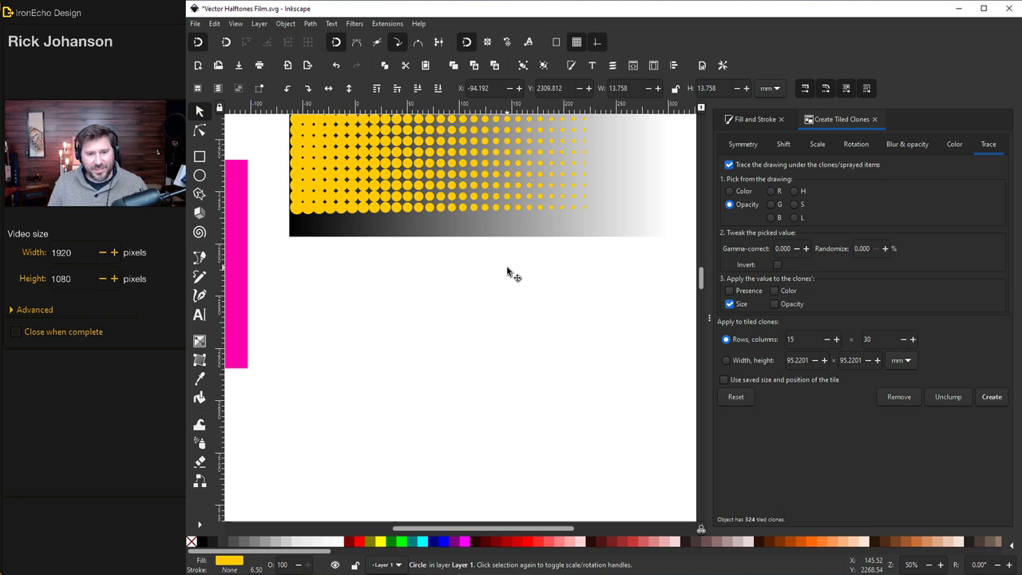
scroll(555, 360, "down", 5)
scroll(506, 358, "up", 3)
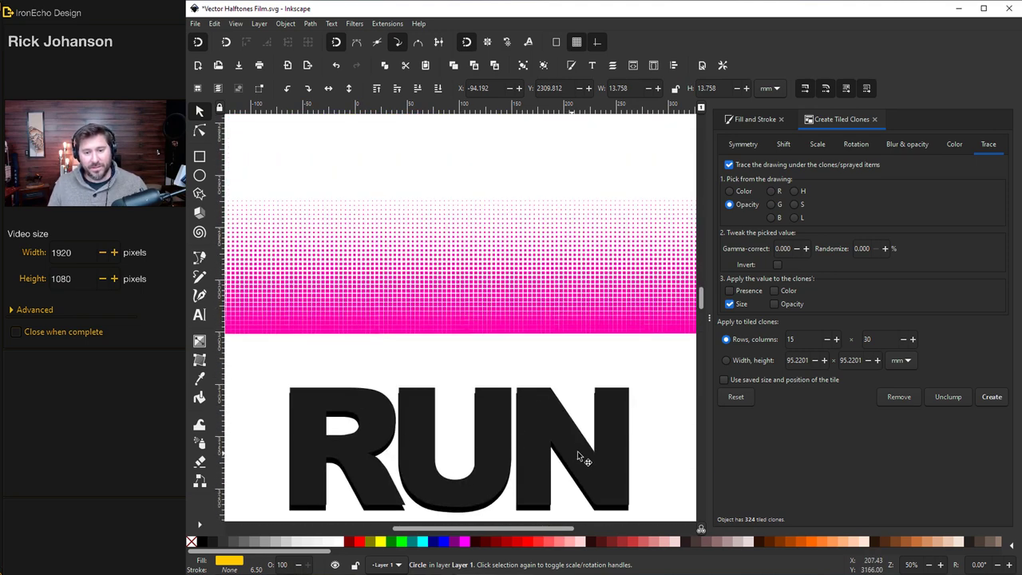
left_click_drag(576, 441, 607, 362)
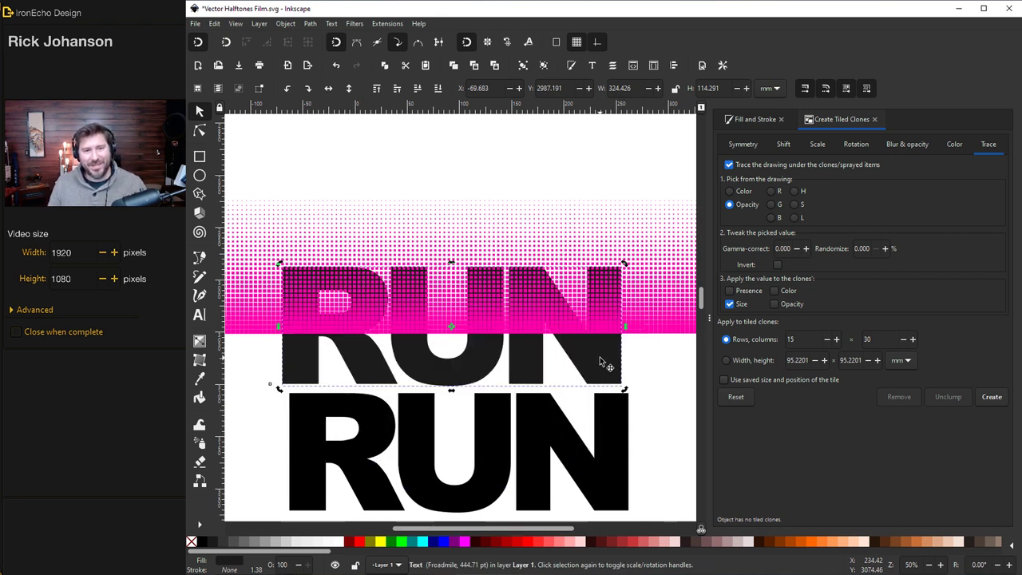
left_click(377, 88)
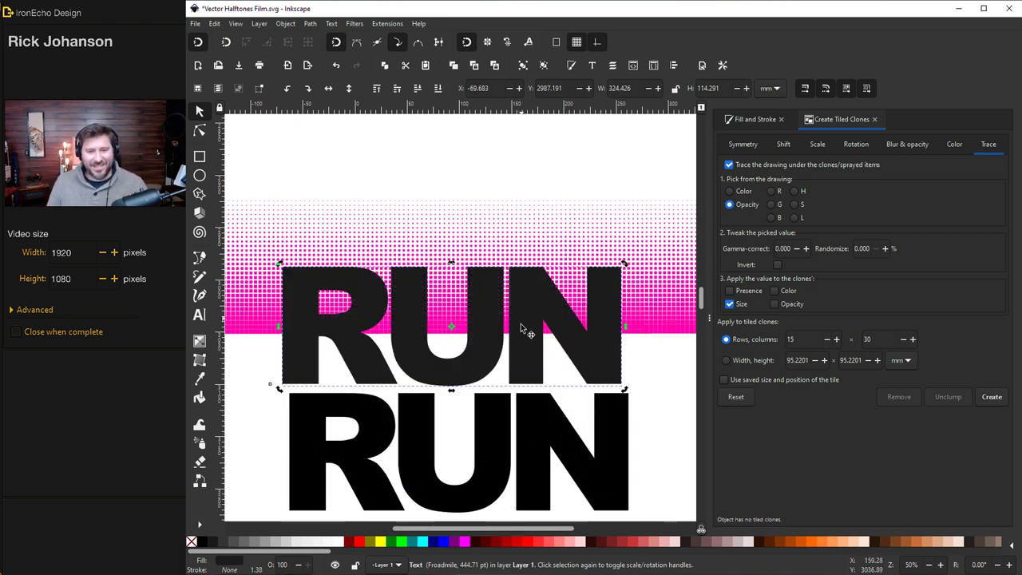
left_click_drag(522, 338, 520, 277)
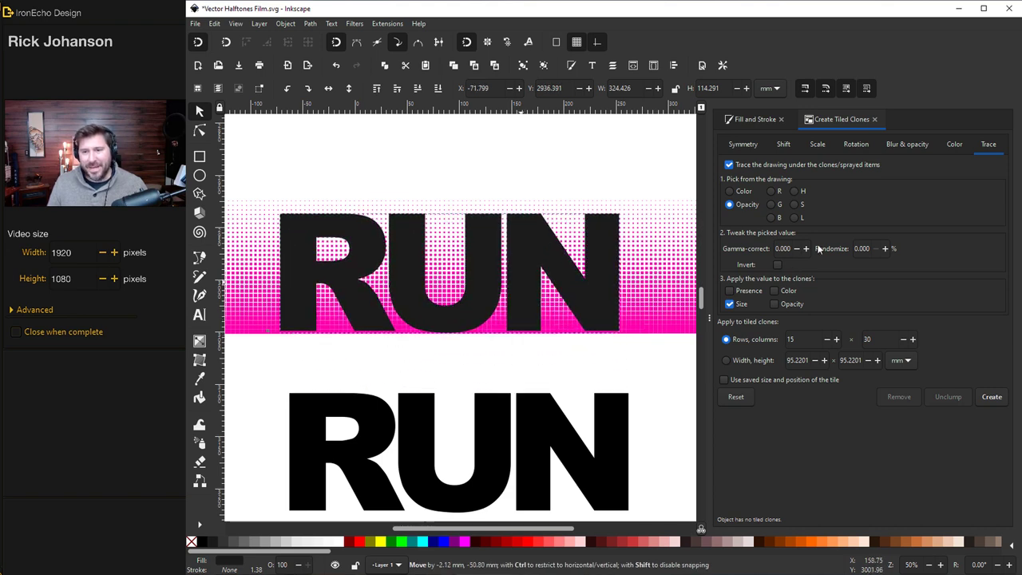
key("ctrl+shift+f")
left_click(797, 366)
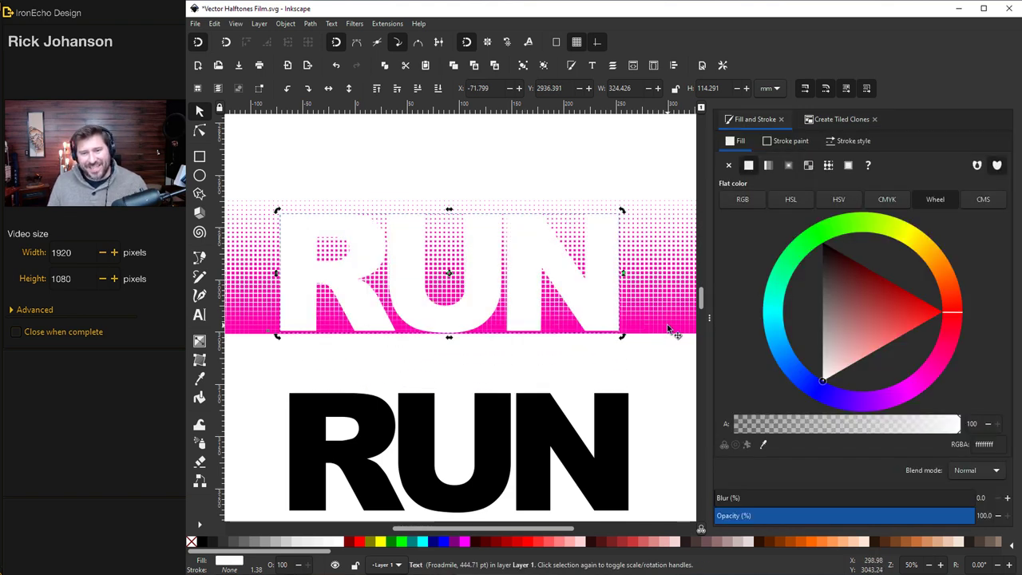
Mask the magenta halftone with the white RUN text and move it over the black RUN.
left_click(669, 329, "shift")
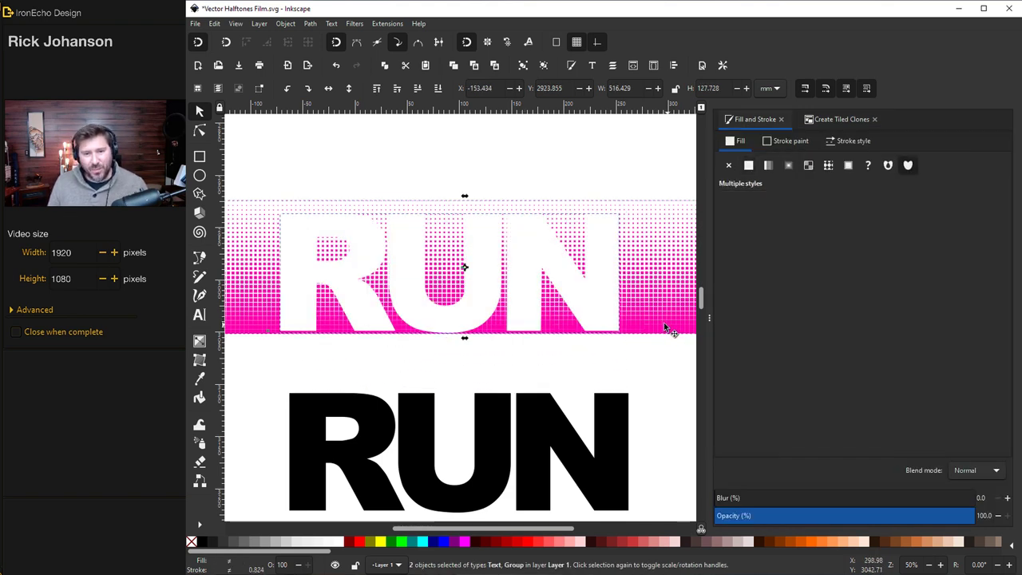
left_click(285, 23)
mouse_move(433, 171)
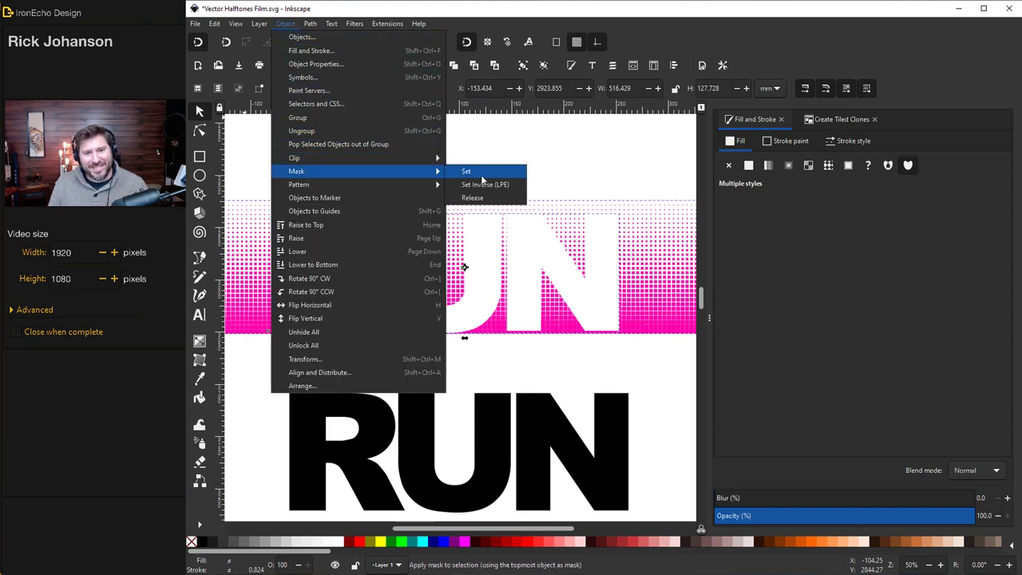
left_click(481, 173)
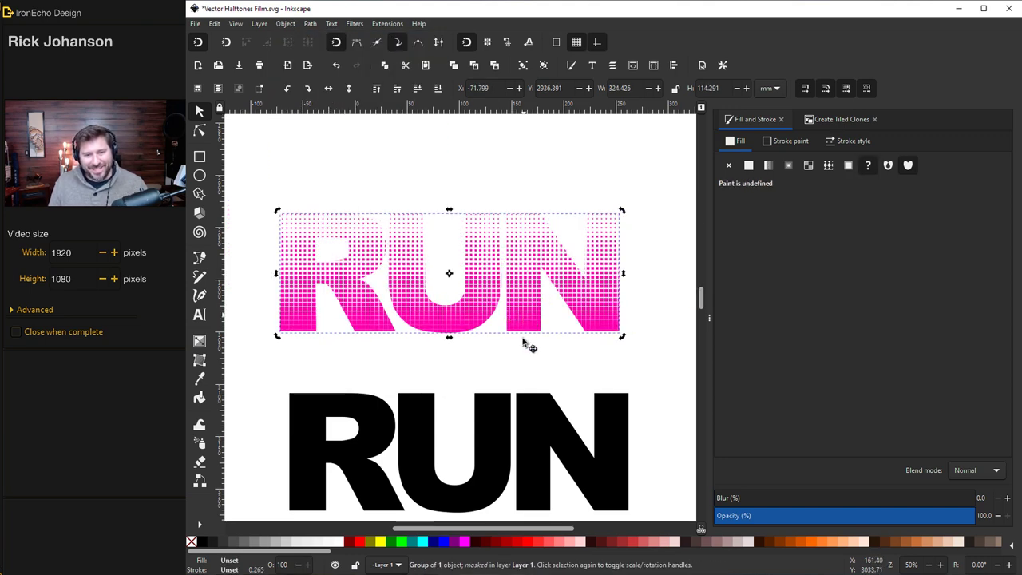
left_click_drag(523, 343, 538, 497)
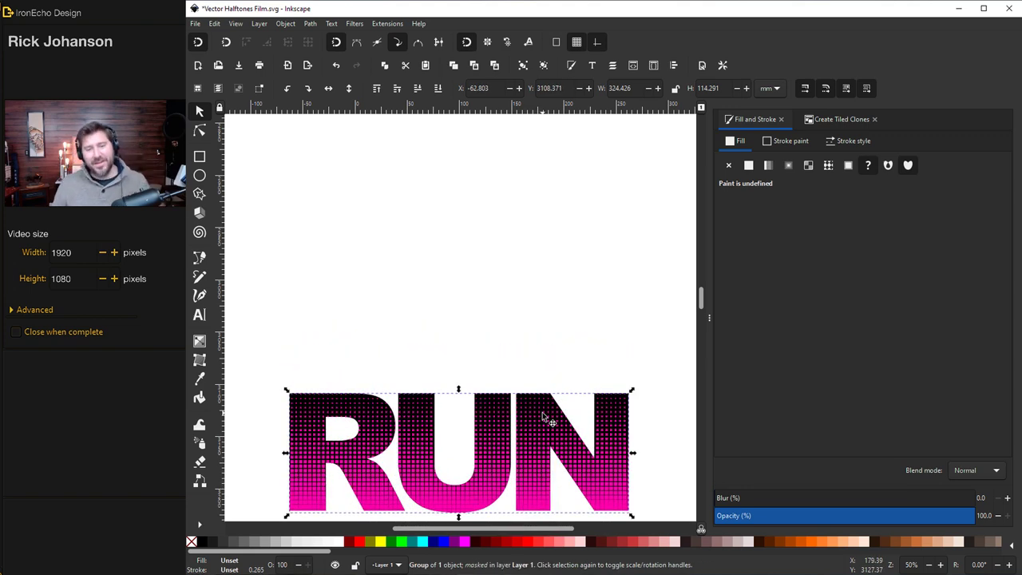
Give the small black circle a radial gradient fill.
scroll(548, 372, "down", 7)
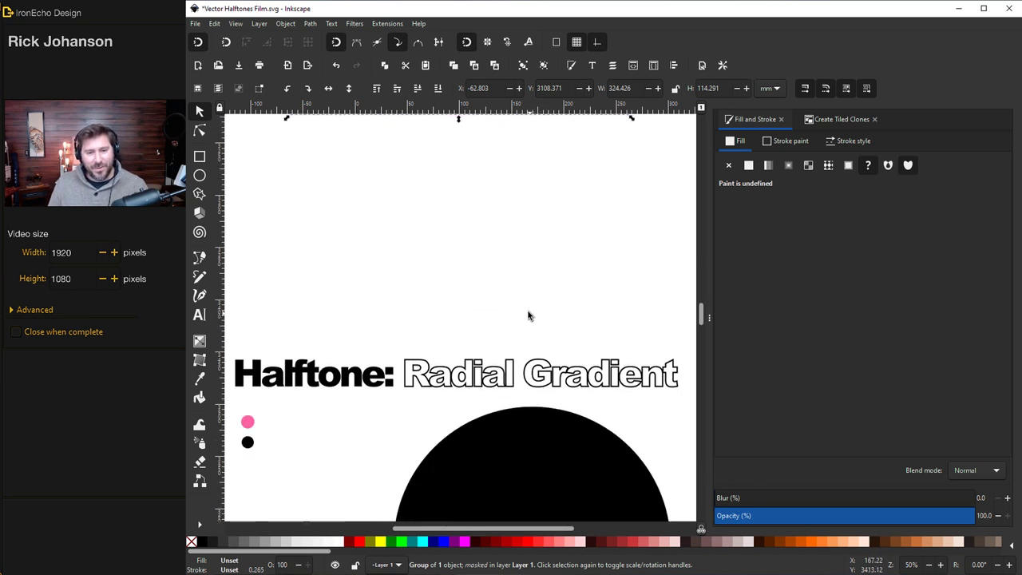
scroll(527, 315, "down", 5)
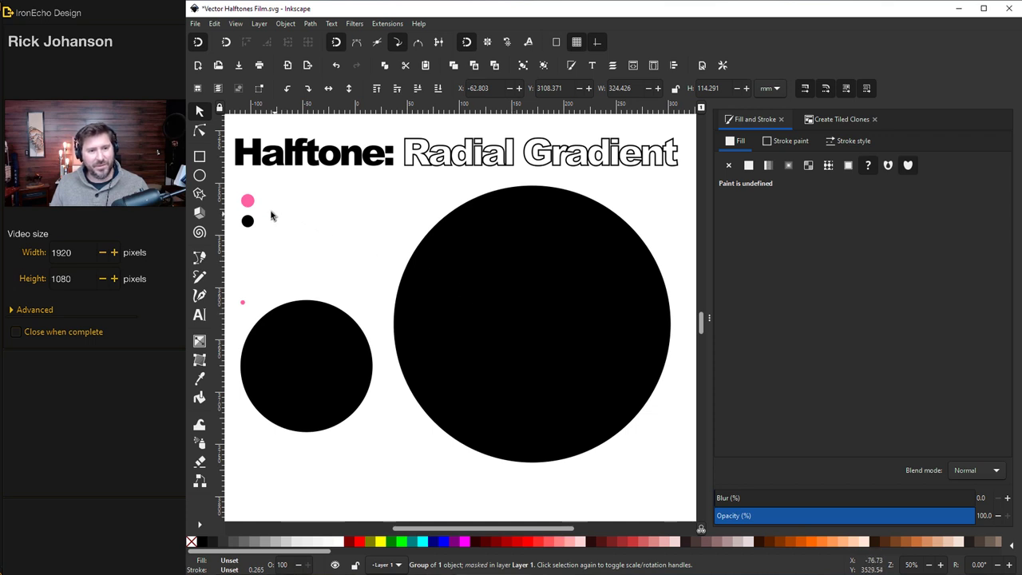
left_click(261, 305)
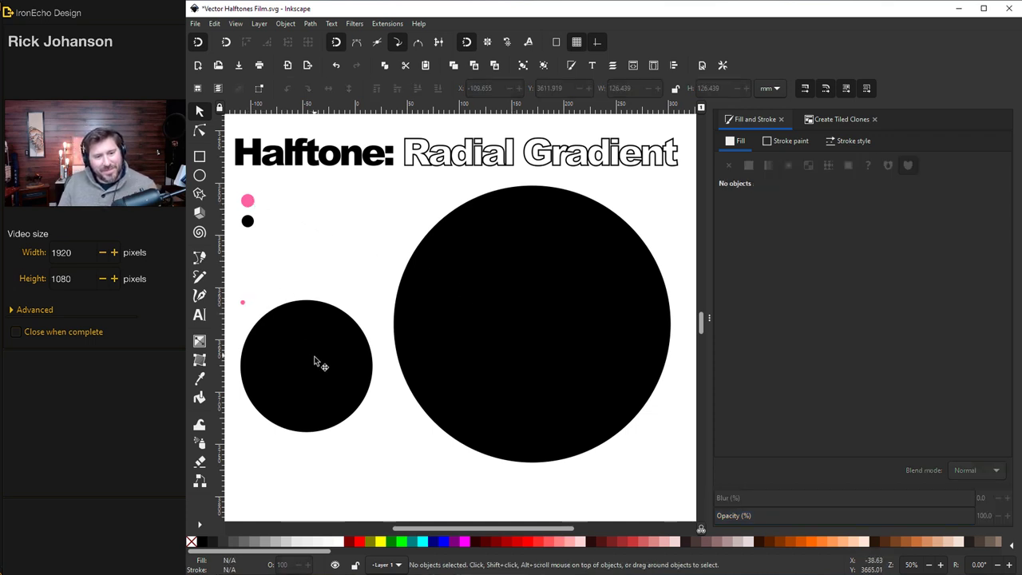
left_click(318, 364)
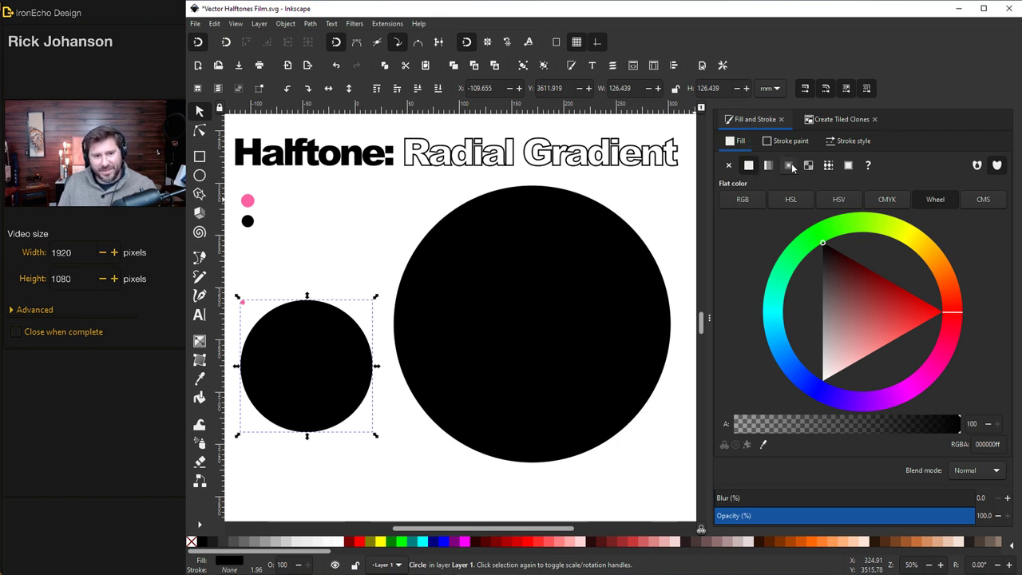
left_click(789, 166)
Undo the earlier clones and tile the pink dot as a 30×30 grid of clones over the gradient.
left_click(244, 305)
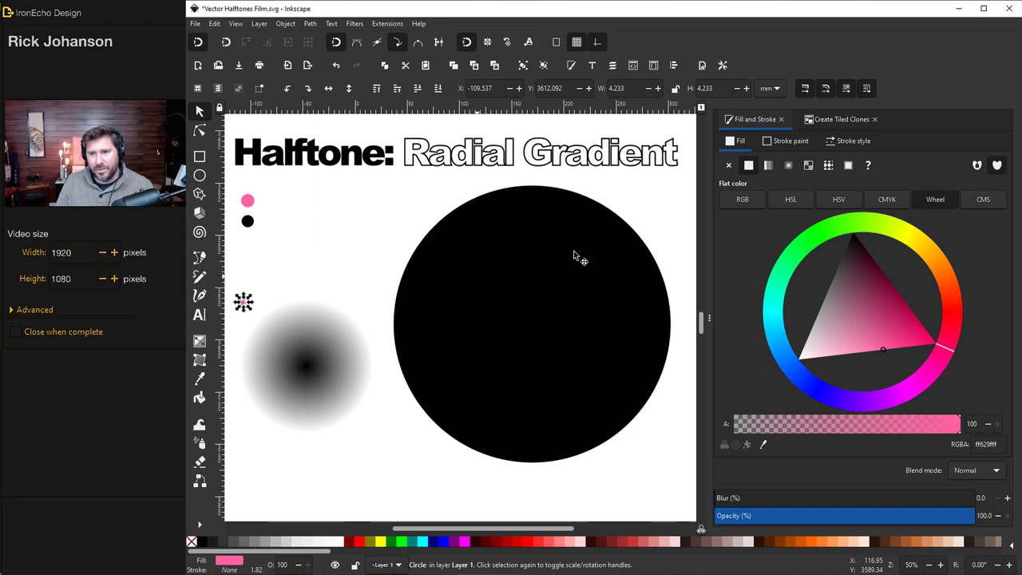
left_click(836, 121)
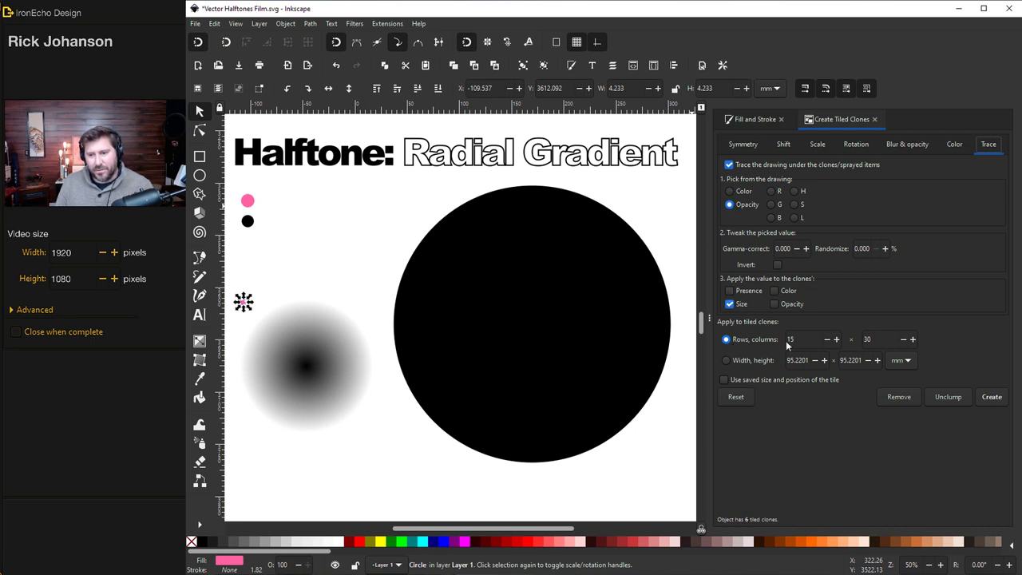
key("ctrl+z")
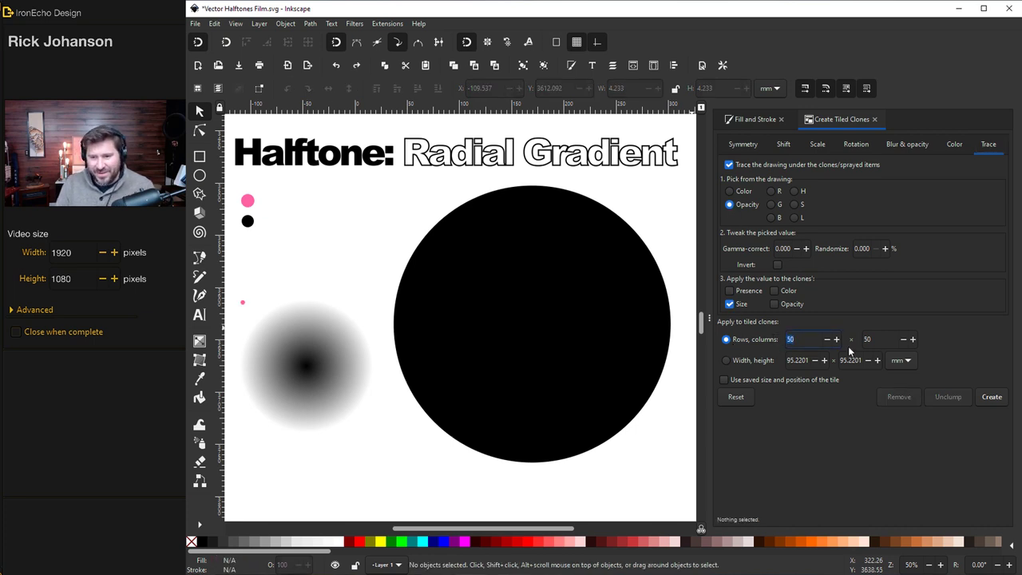
type("30")
key("Tab")
type("30")
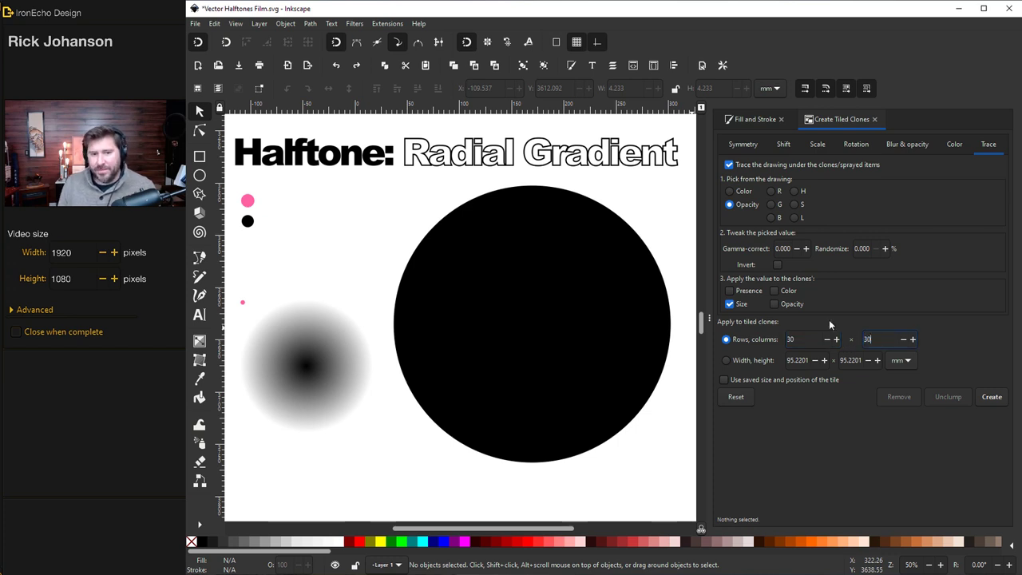
left_click(244, 303)
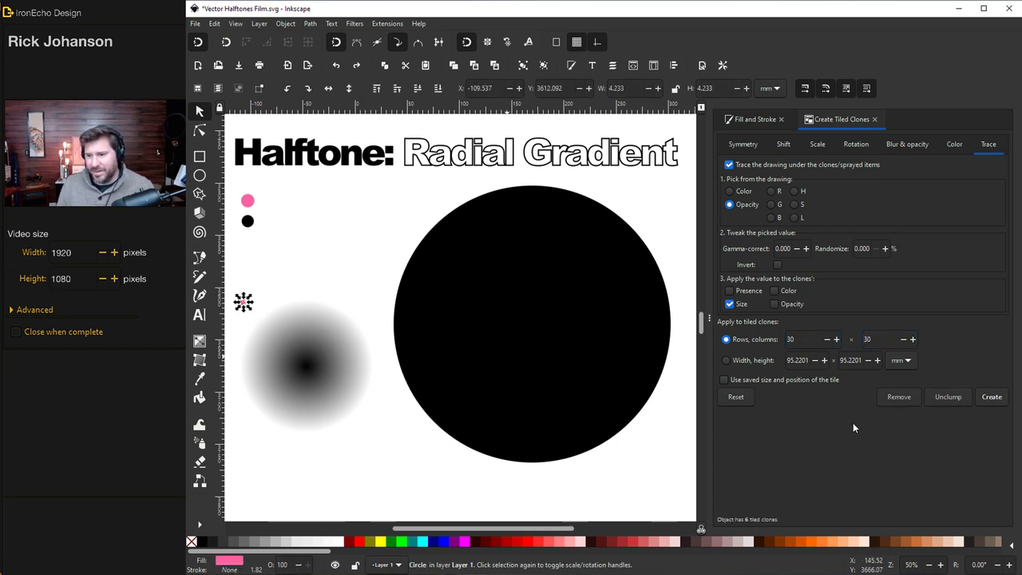
left_click(992, 397)
scroll(299, 367, "up", 3, "ctrl")
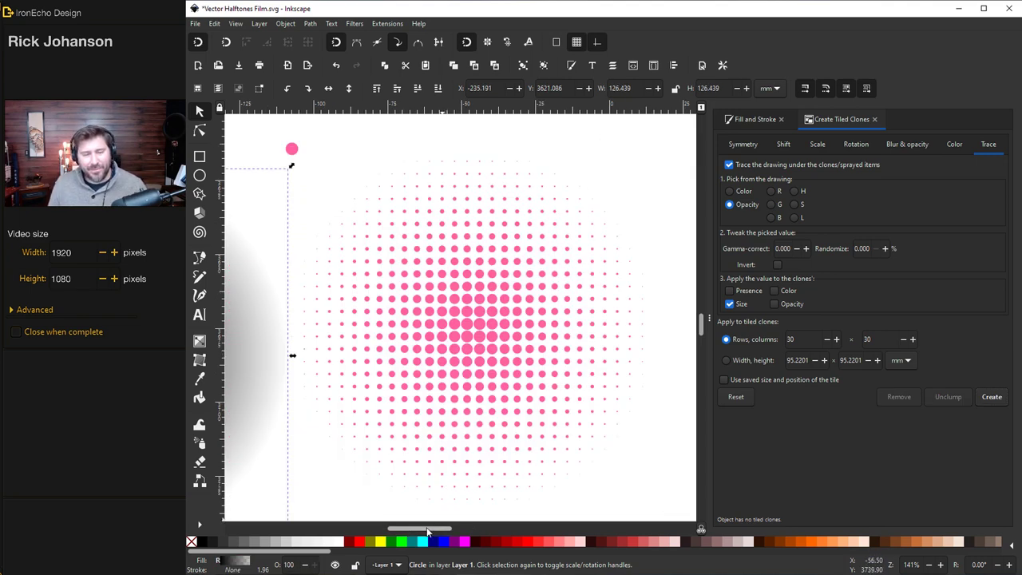
left_click_drag(427, 531, 513, 520)
scroll(538, 388, "down", 3, "ctrl")
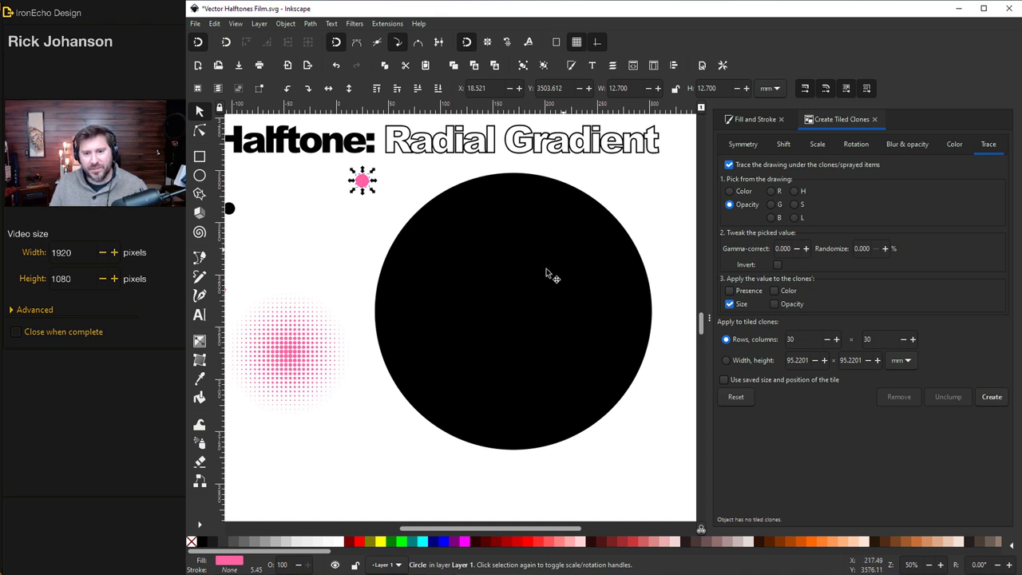
Give the large circle a radial gradient whose outer stop is white for a softer fade.
left_click(532, 276)
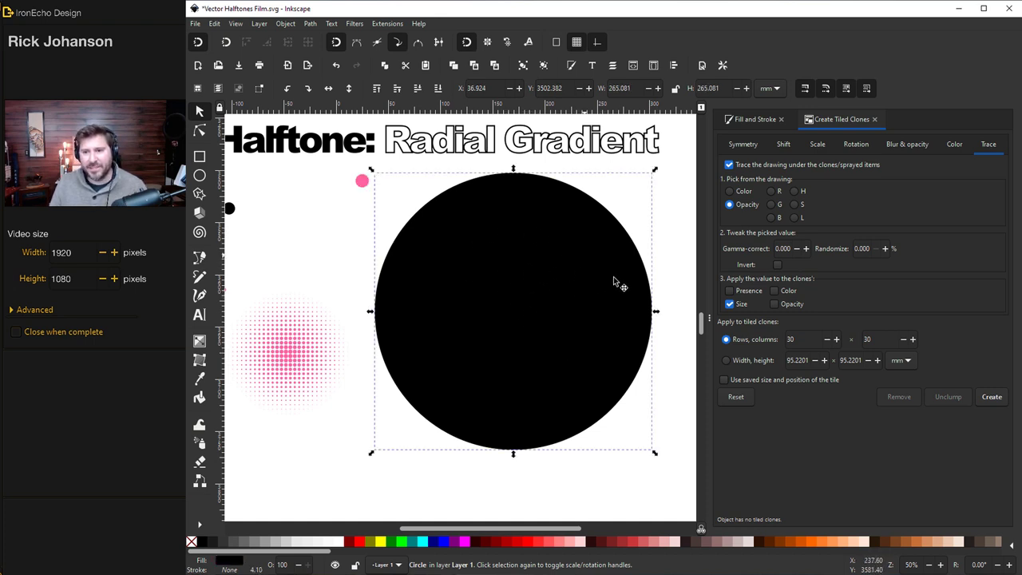
key("ctrl+shift+f")
left_click(789, 166)
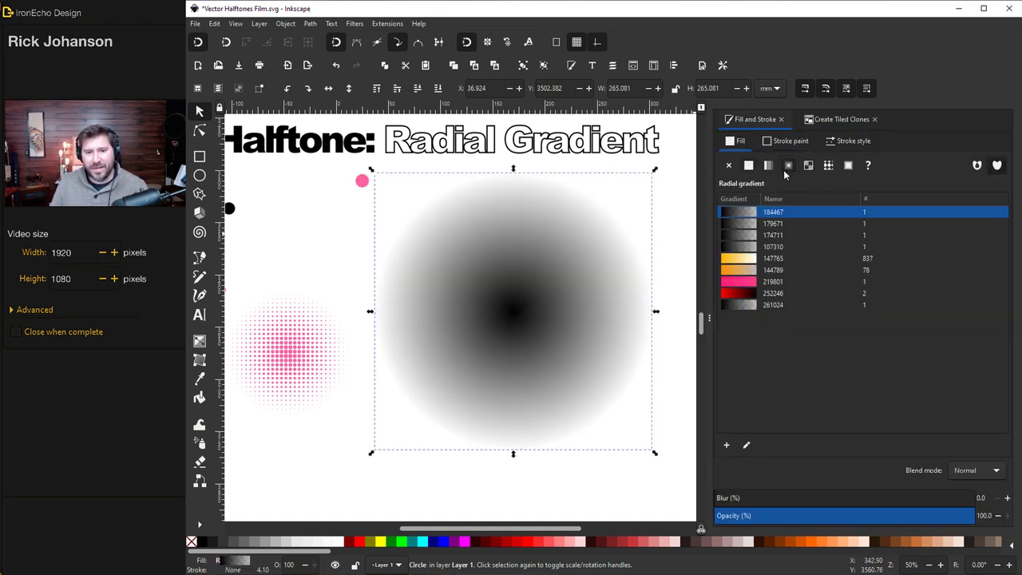
left_click(747, 445)
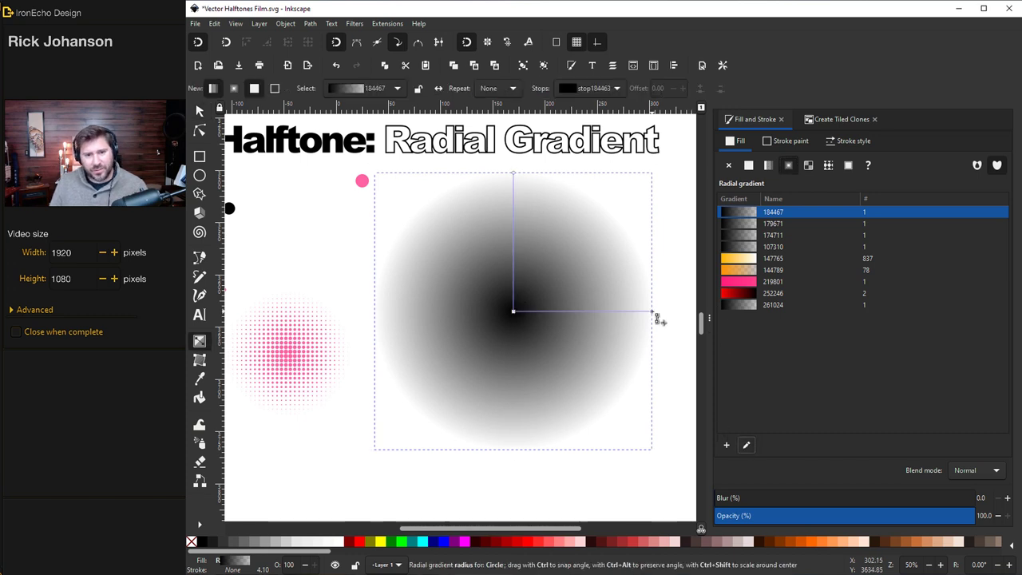
left_click(658, 318)
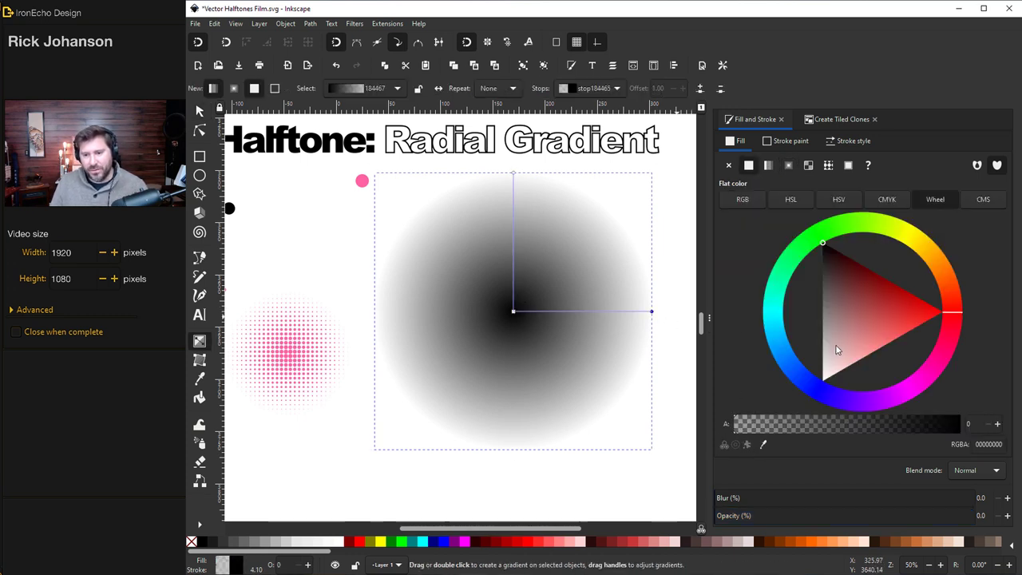
left_click(823, 379)
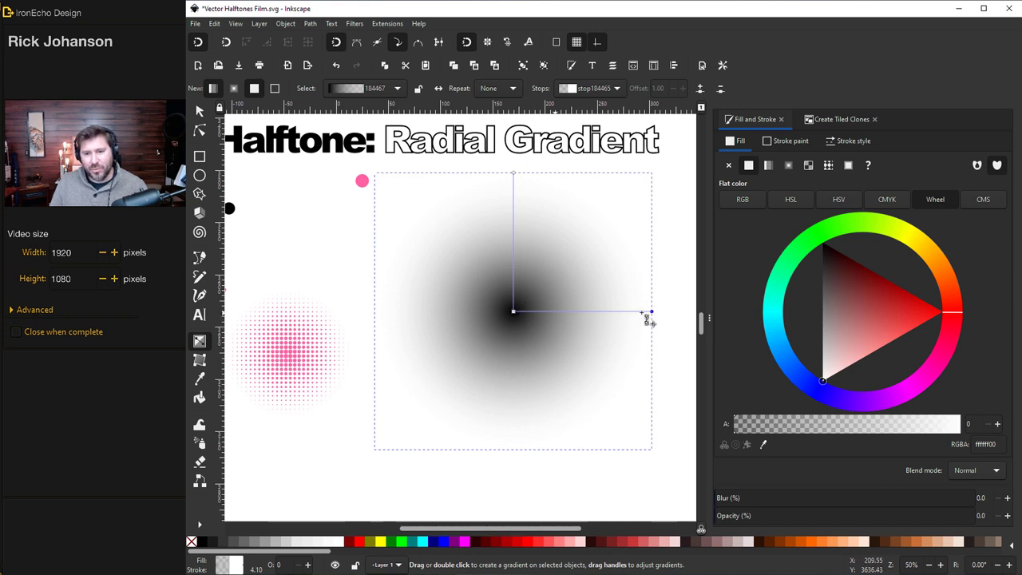
key("s")
Create 30×30 pink dot clones over the large gradient, then move the gradient circle and dot grid.
left_click(362, 180)
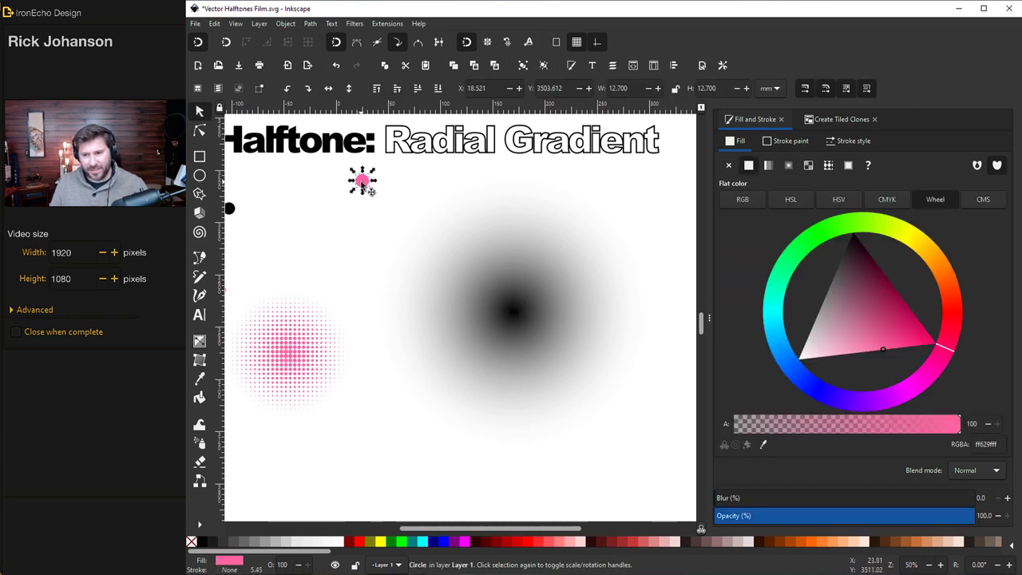
left_click(846, 120)
left_click(860, 344)
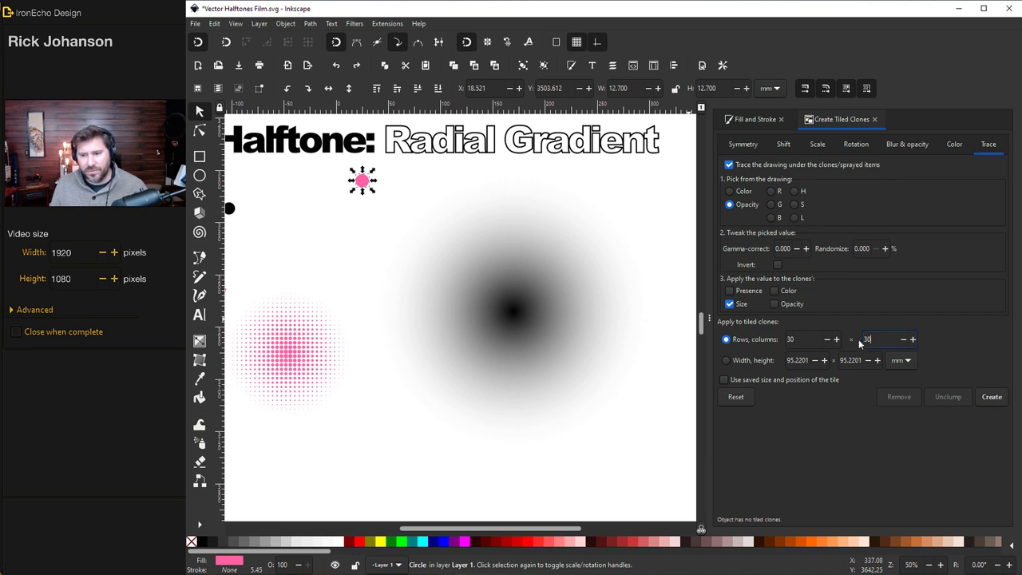
left_click(993, 398)
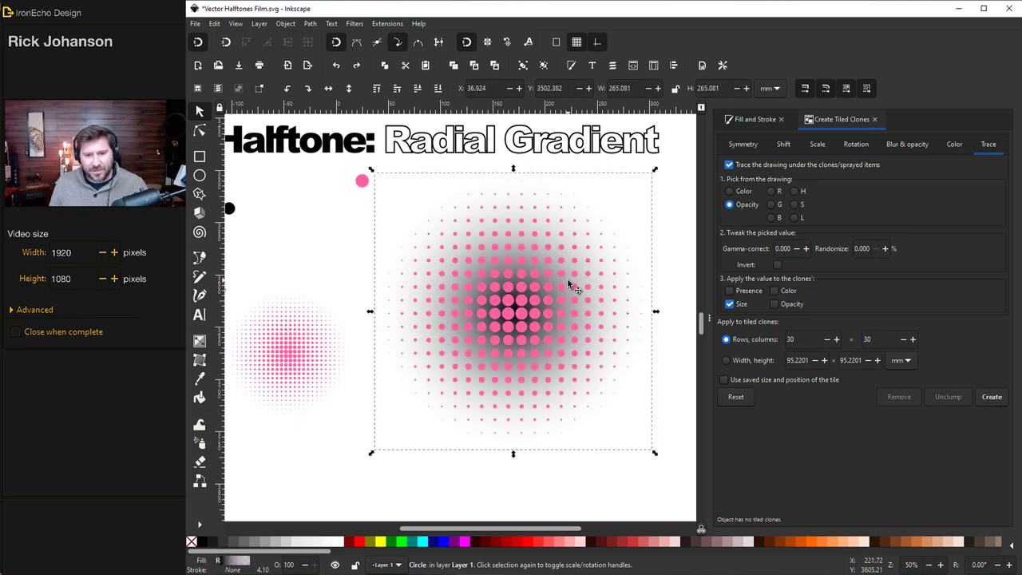
left_click_drag(573, 286, 766, 285)
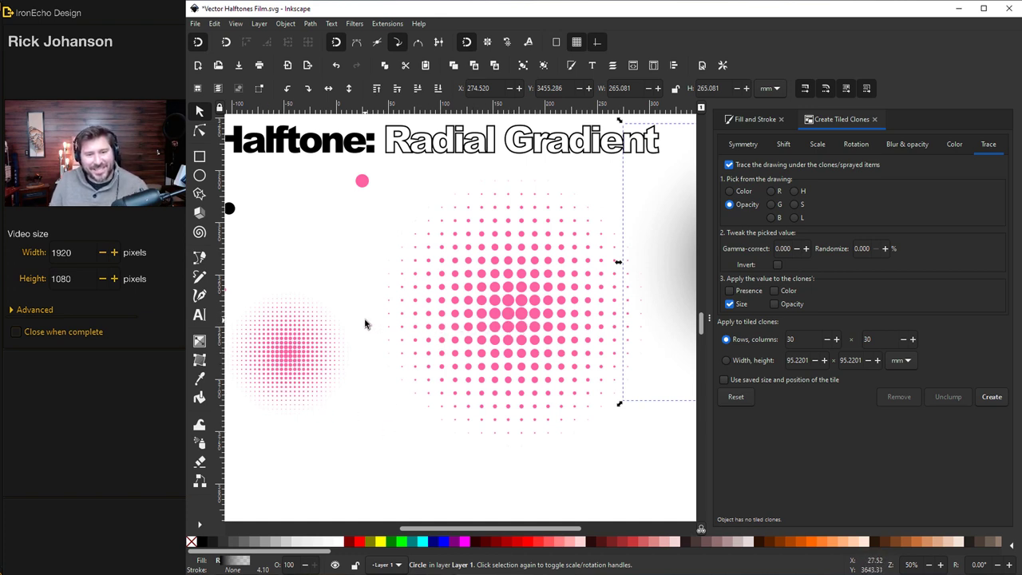
left_click(673, 485)
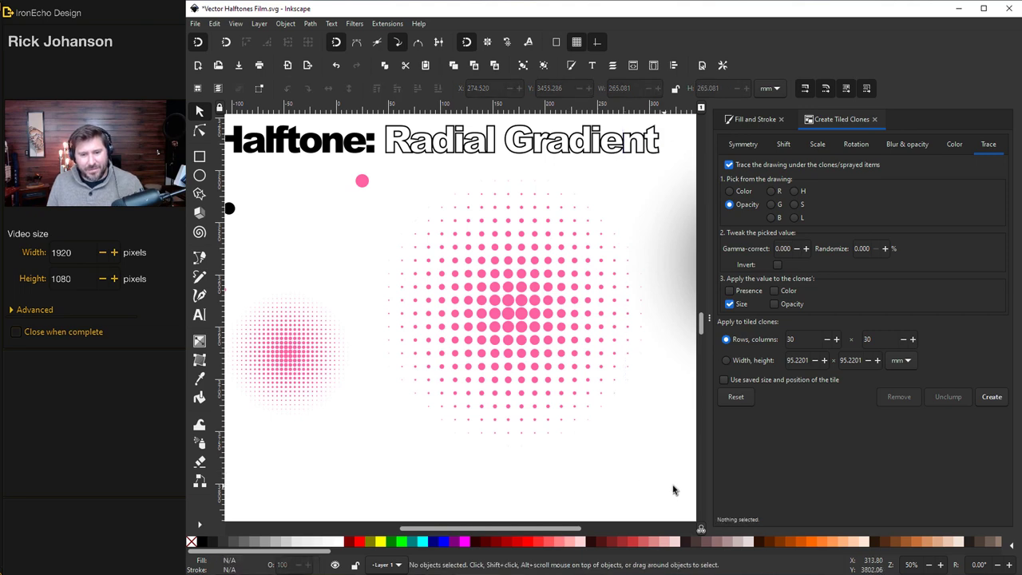
left_click_drag(674, 488, 361, 170)
left_click_drag(492, 284, 431, 380)
Place the tube image on the pink square.
scroll(665, 330, "down", 2)
left_click(666, 329)
scroll(665, 329, "down", 10)
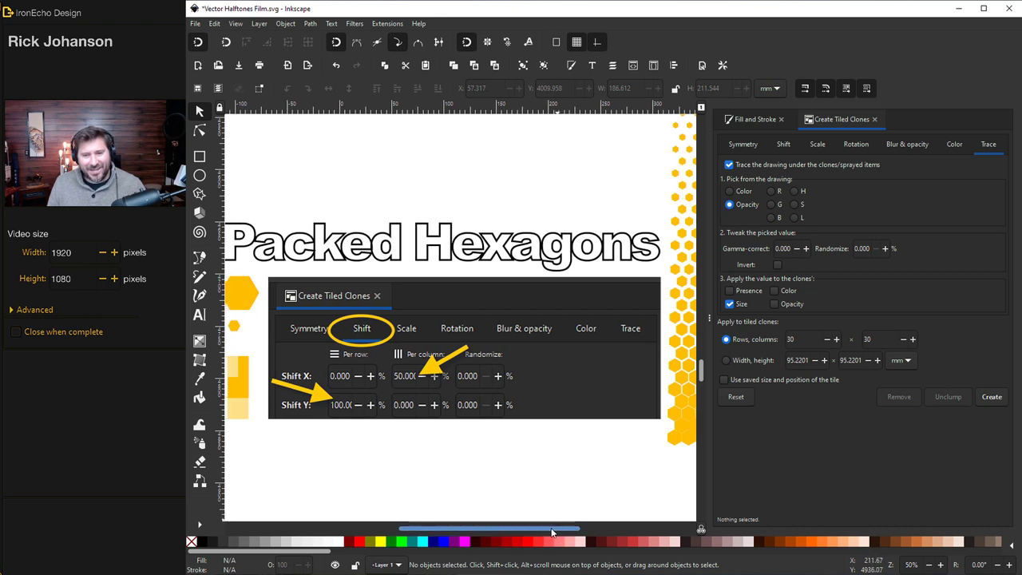
scroll(564, 517, "right", 2)
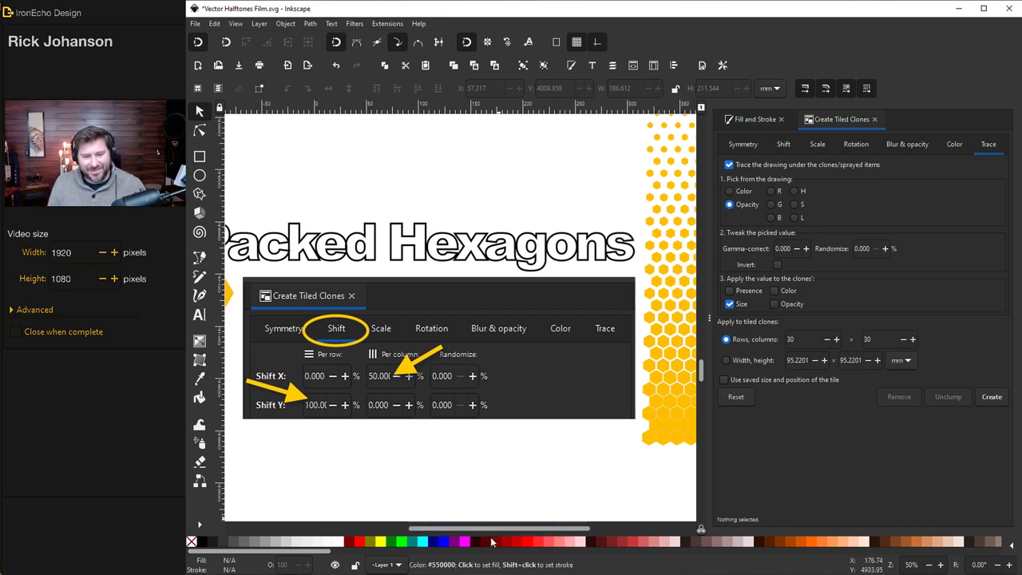
scroll(493, 474, "left", 3)
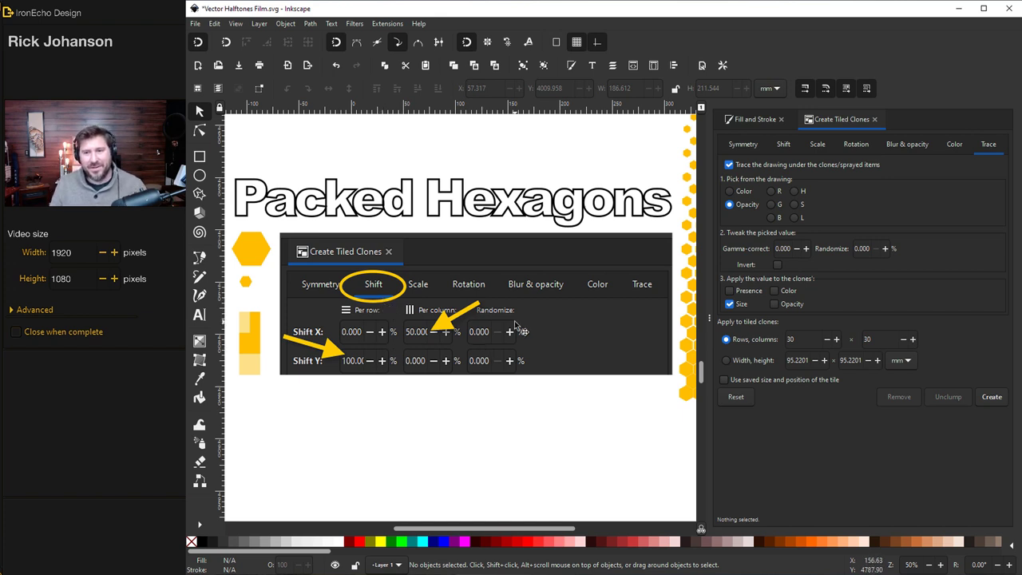
Set the tiled clones' Shift Y per row to 100%.
left_click(782, 145)
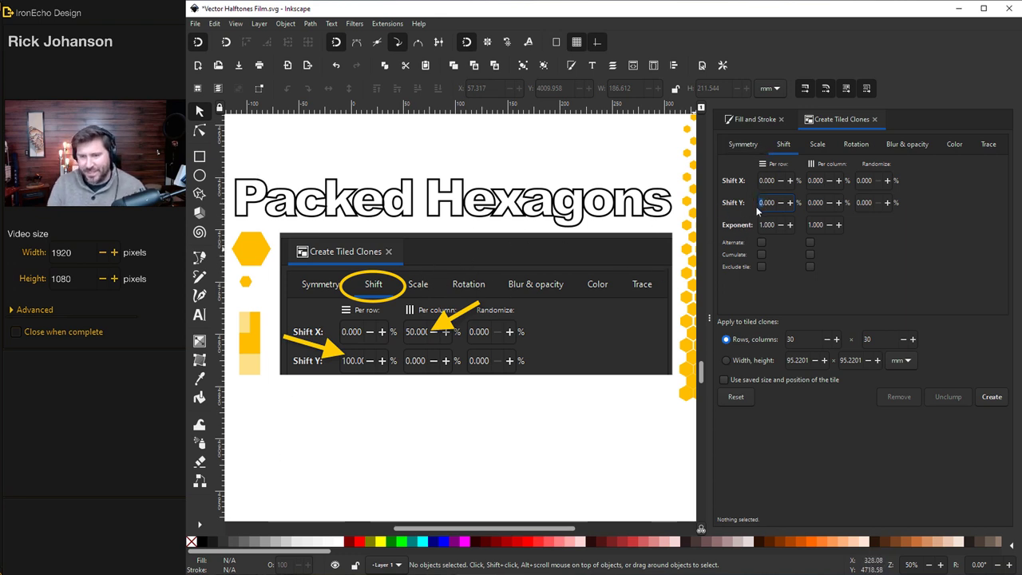
type("100")
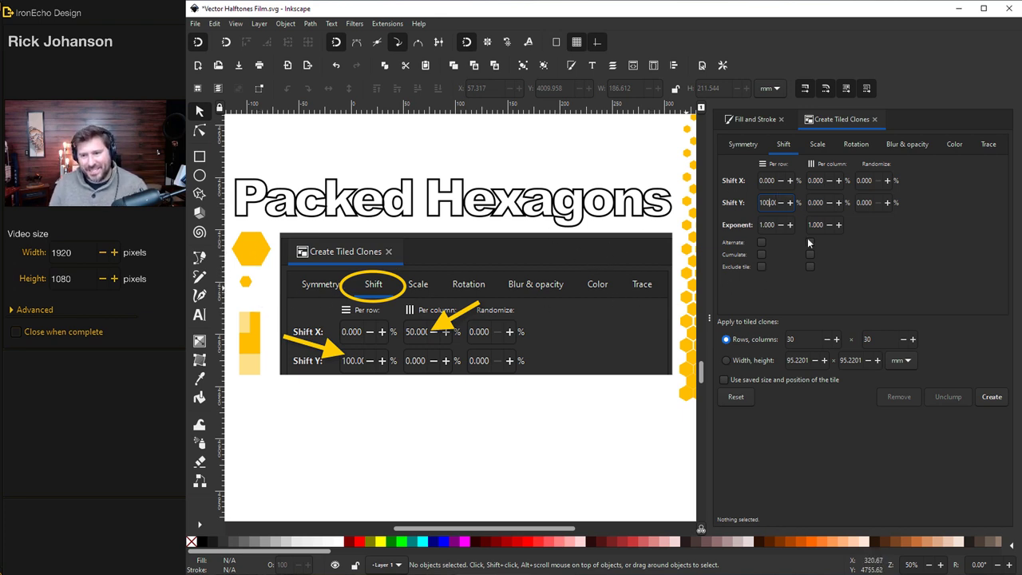
key("Tab")
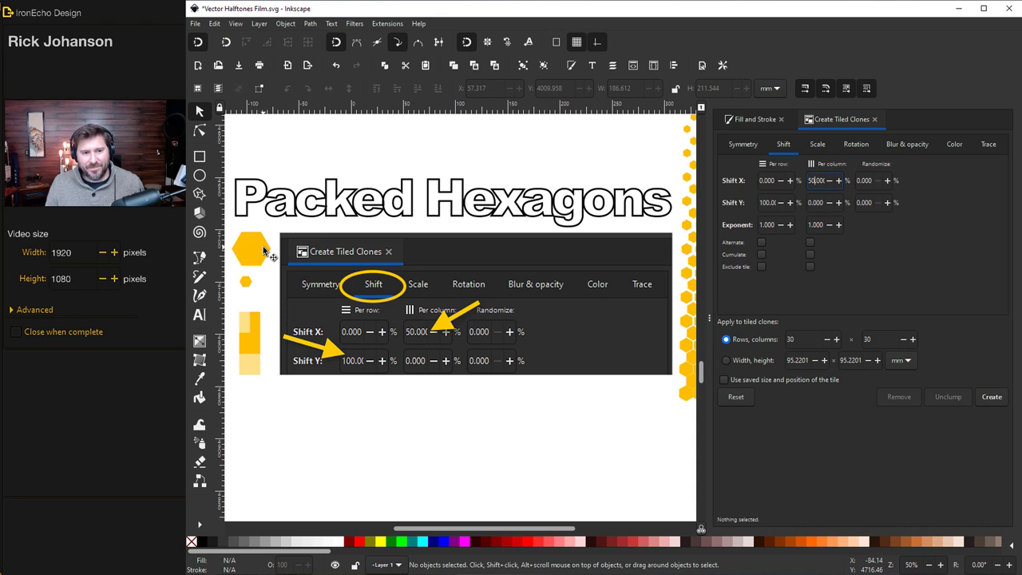
Draw a black rectangle below the Packed Hexagons example.
scroll(266, 250, "down", 1)
key("r")
key("ctrl+shift+f")
left_click_drag(286, 372, 649, 512)
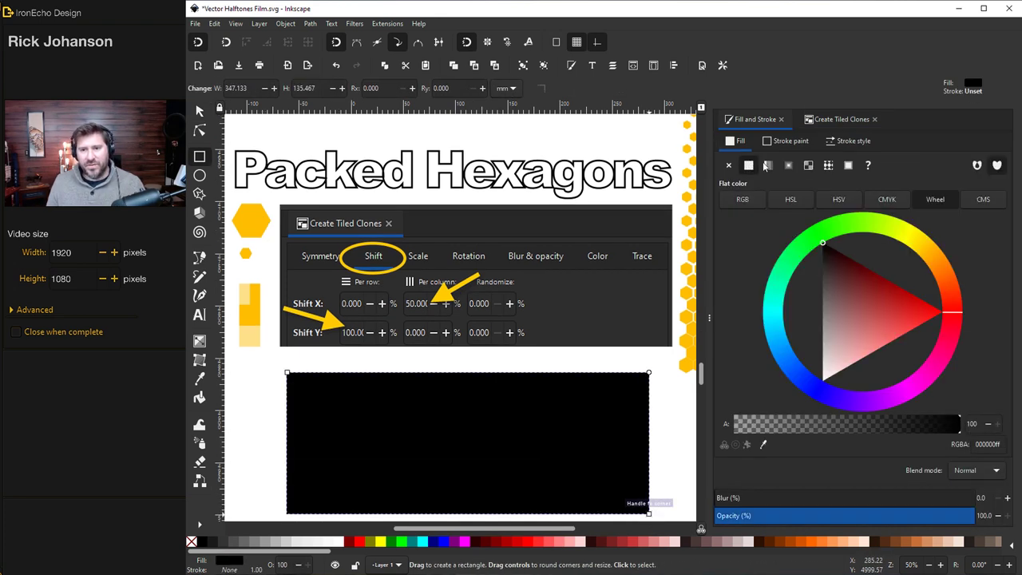
Fill the rectangle with a black-to-white linear gradient and widen its black end.
left_click(767, 165)
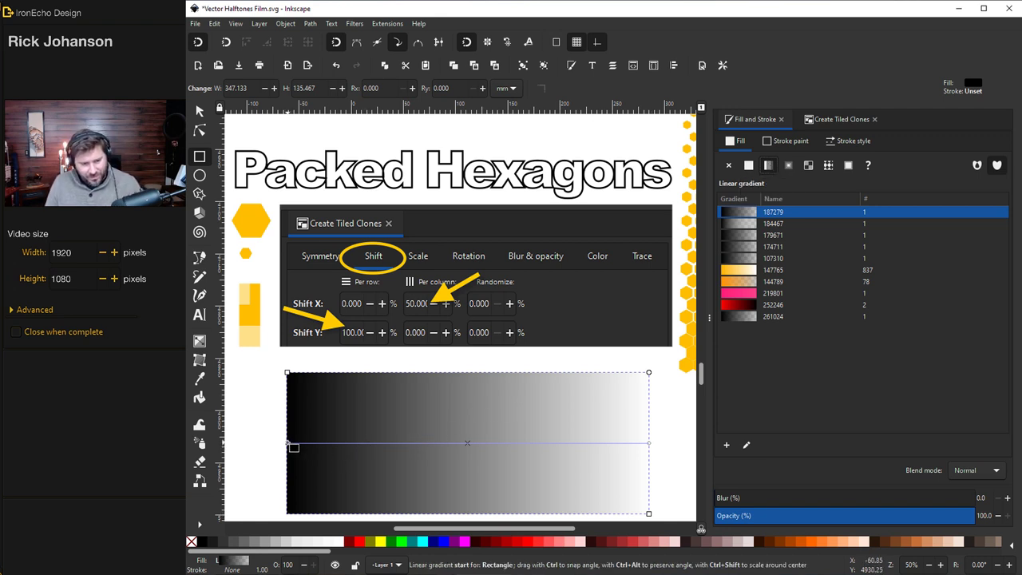
mouse_move(289, 443)
left_mouse_down()
mouse_move(316, 443)
mouse_move(303, 444)
left_mouse_up()
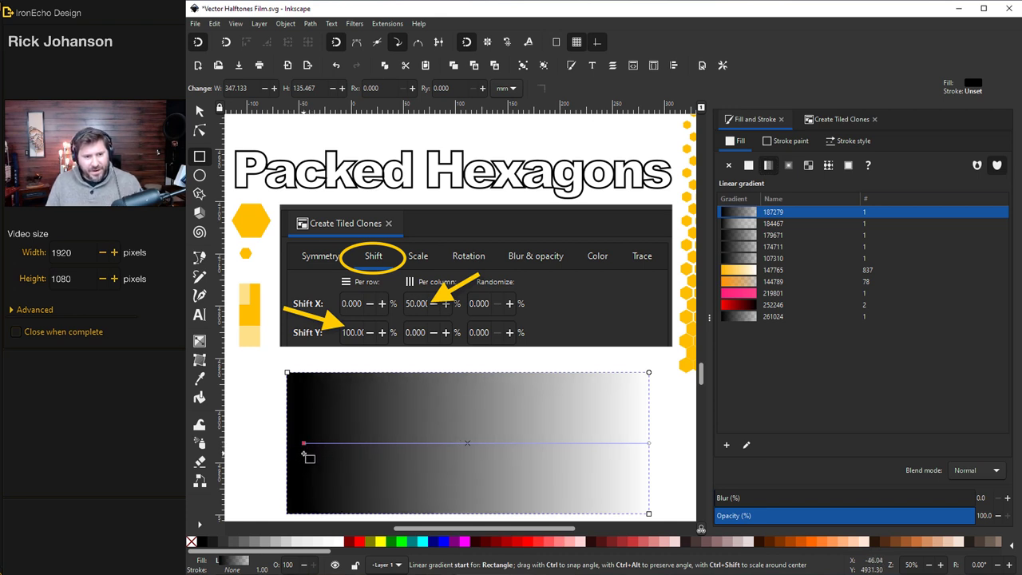
key("s")
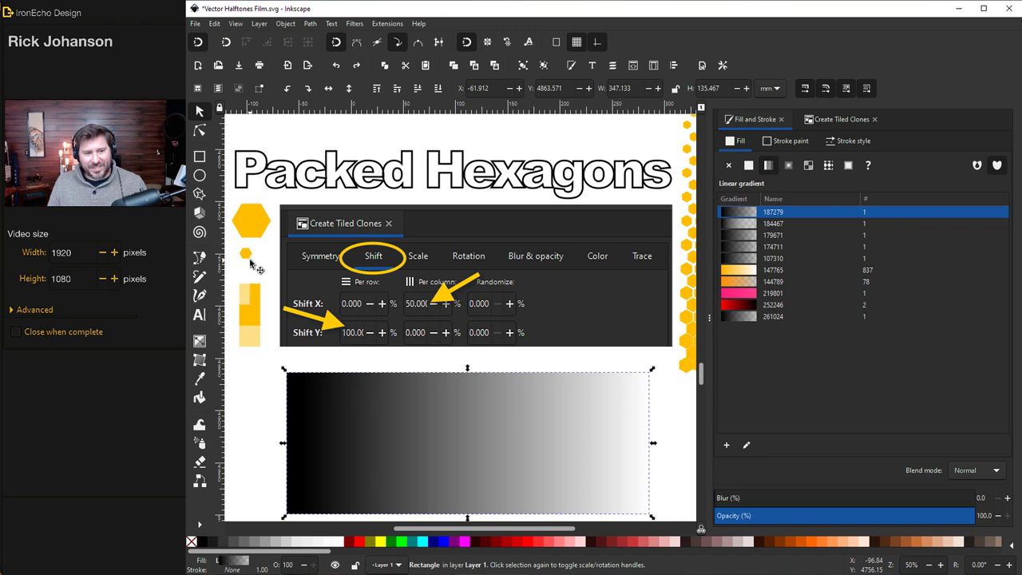
Draw a 6-corner regular polygon to the left of the gradient rectangle.
left_click(203, 195)
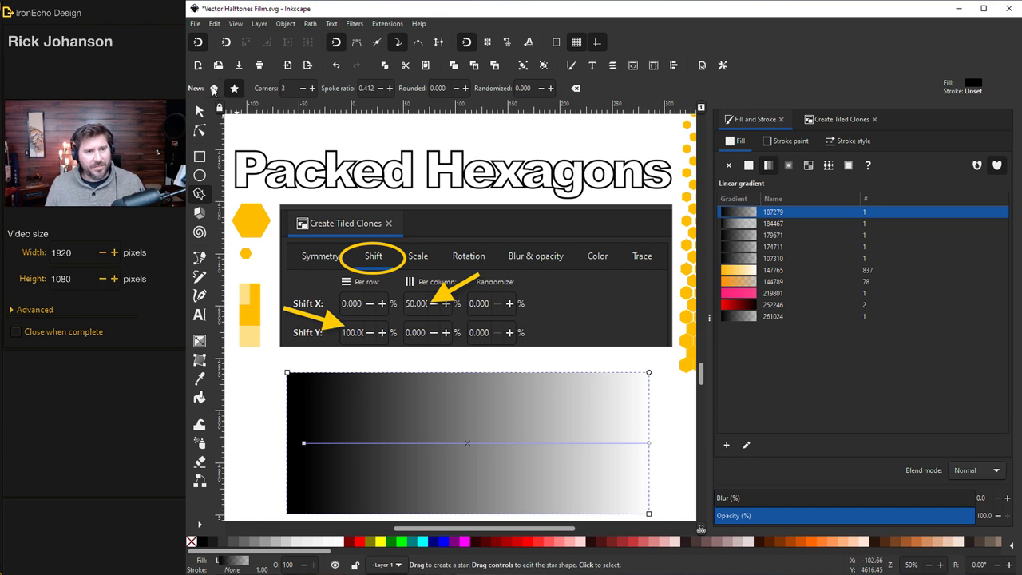
left_click(214, 89)
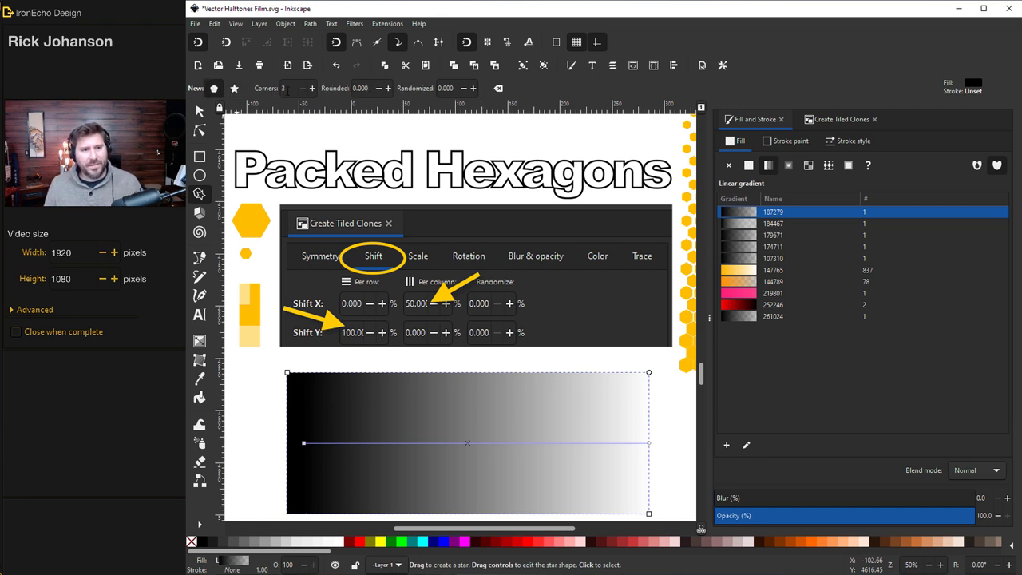
left_click_drag(286, 89, 272, 94)
type("6")
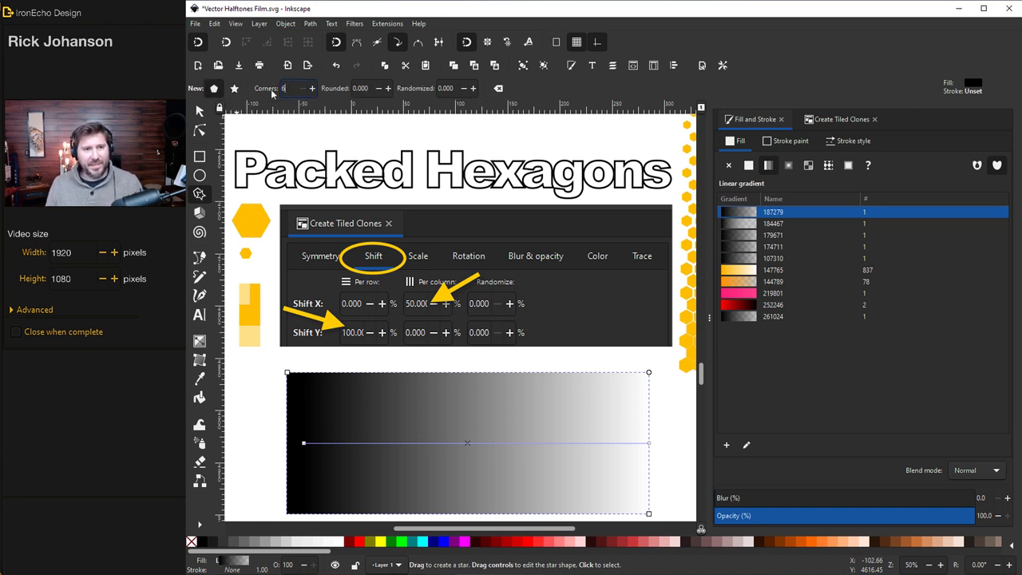
left_click_drag(250, 396, 270, 422)
key("s")
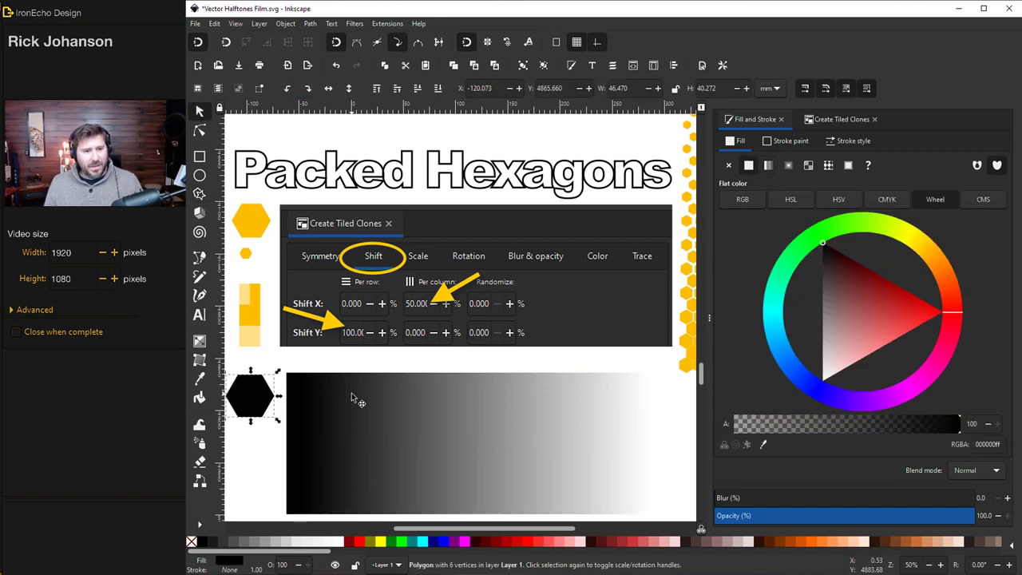
Fill the hexagon yellow and move it to the rectangle's top-left corner.
key("d")
left_click(250, 276)
key("d")
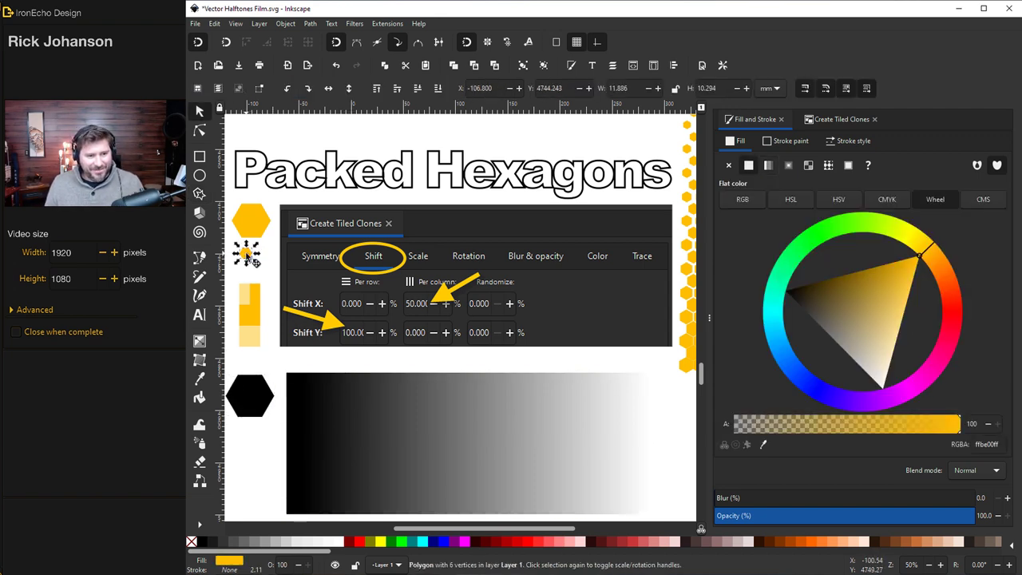
scroll(319, 384, "up", 6)
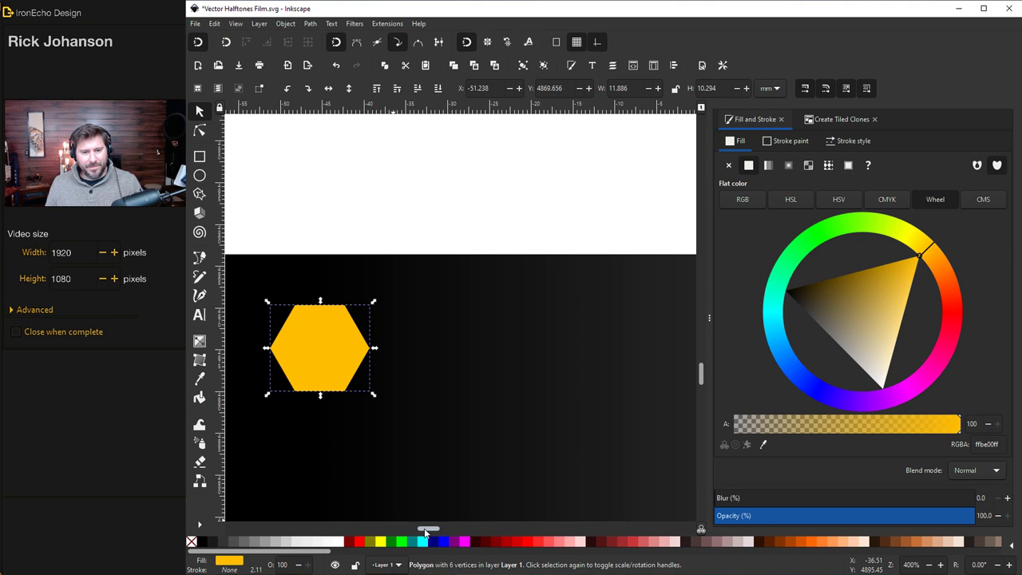
left_click_drag(428, 527, 419, 528)
left_click_drag(482, 346, 398, 300)
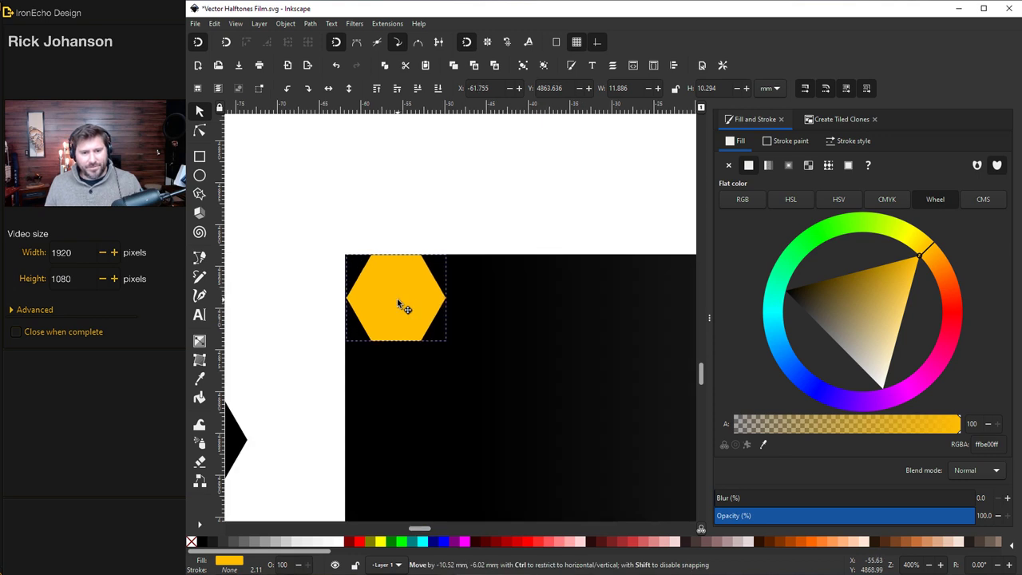
Trace the gradient's opacity to clone size and create 20 rows × 50 columns of hexagon clones.
key("2")
left_click(838, 119)
left_click(988, 145)
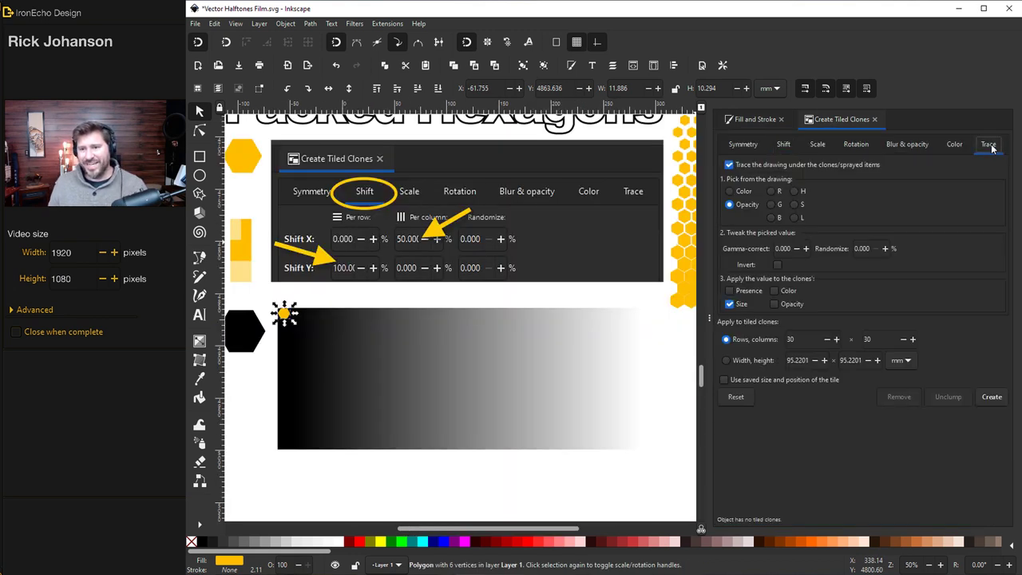
left_click(736, 205)
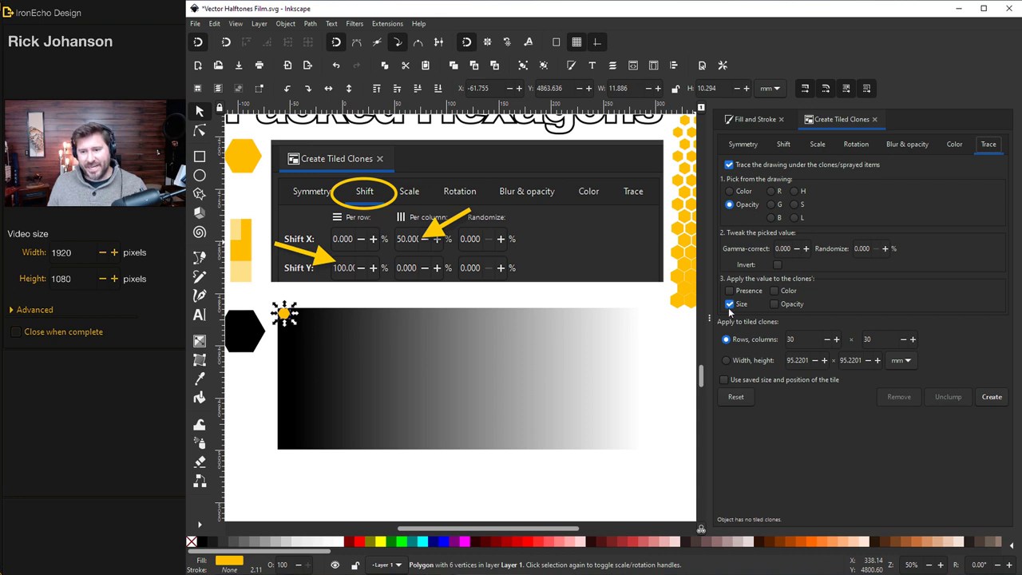
key("BackSpace")
type("2")
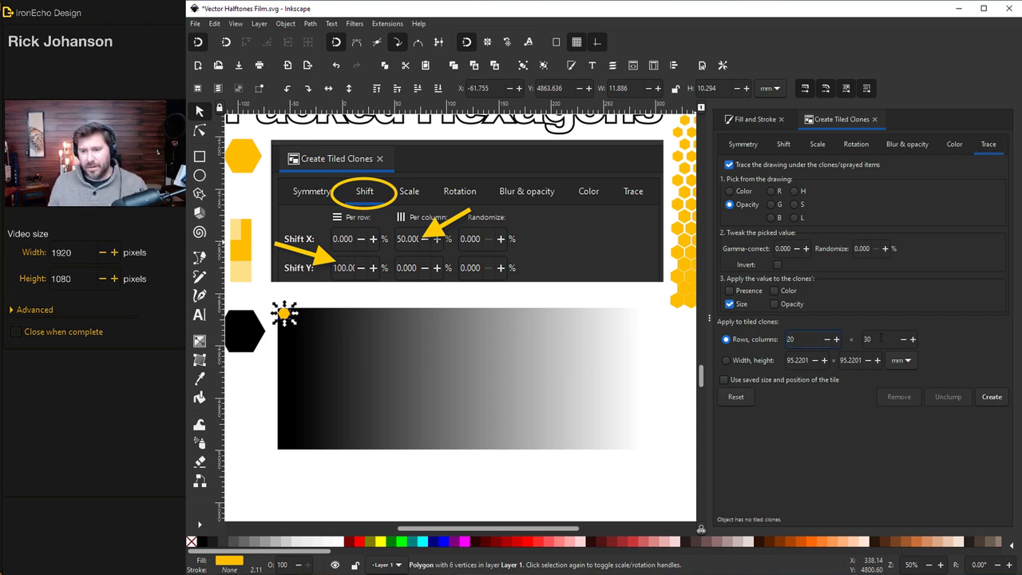
key("Tab")
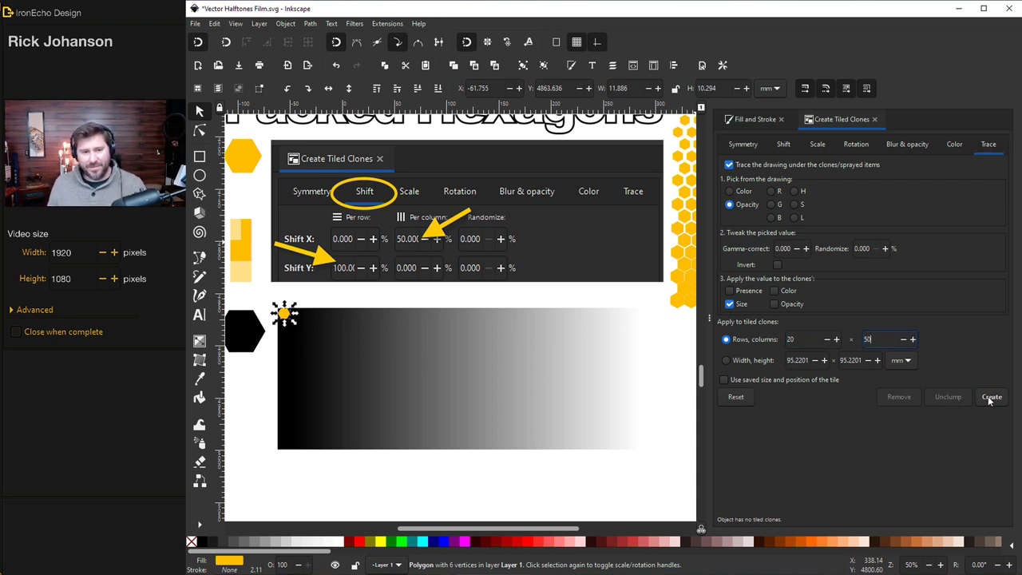
type("50")
left_click(990, 397)
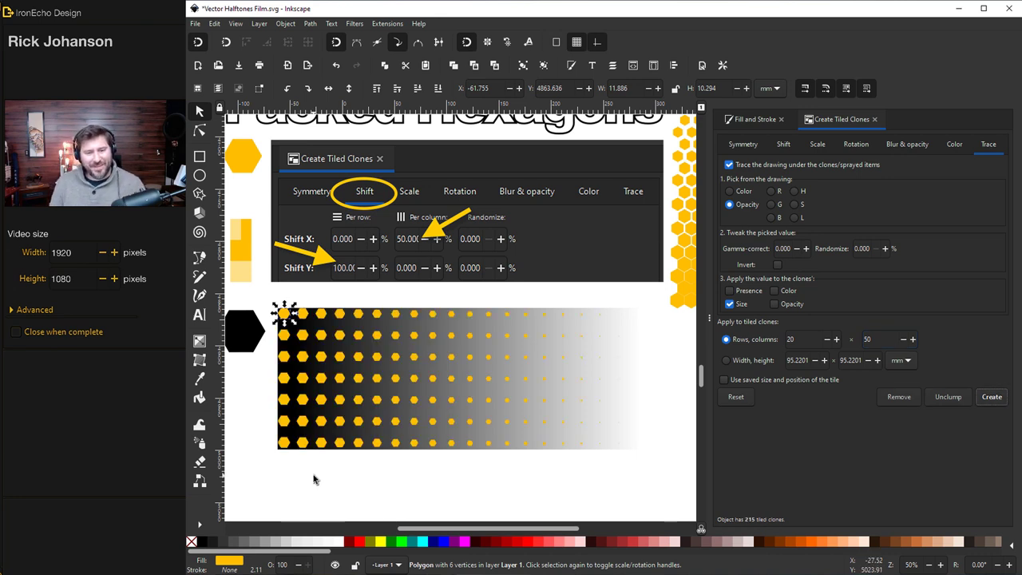
left_click(589, 360)
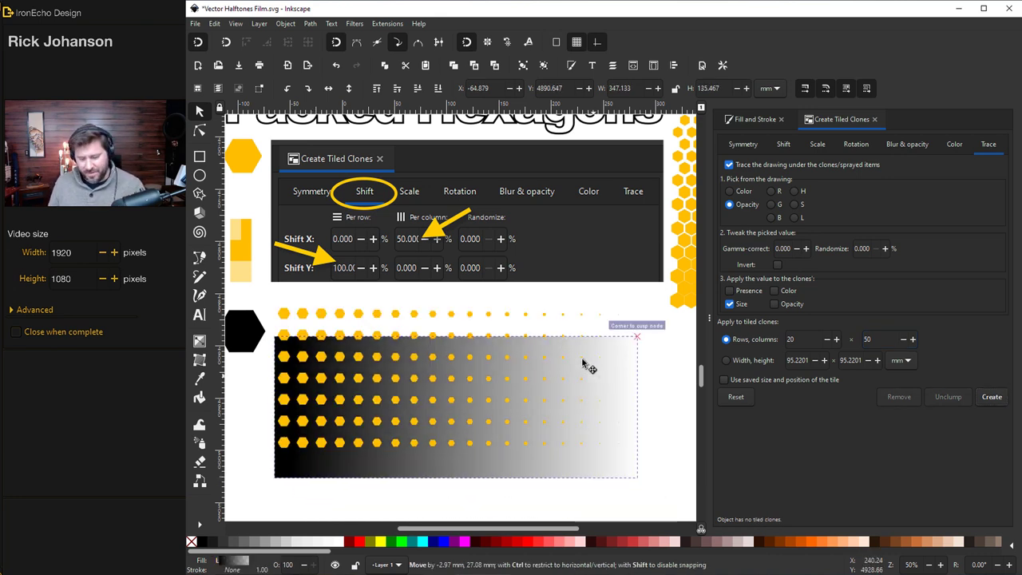
Delete the gradient rectangle and move a selected set of hexagon clones down about 10 mm.
key("Delete")
mouse_move(266, 292)
left_mouse_down()
mouse_move(620, 481)
mouse_move(669, 496)
left_mouse_up()
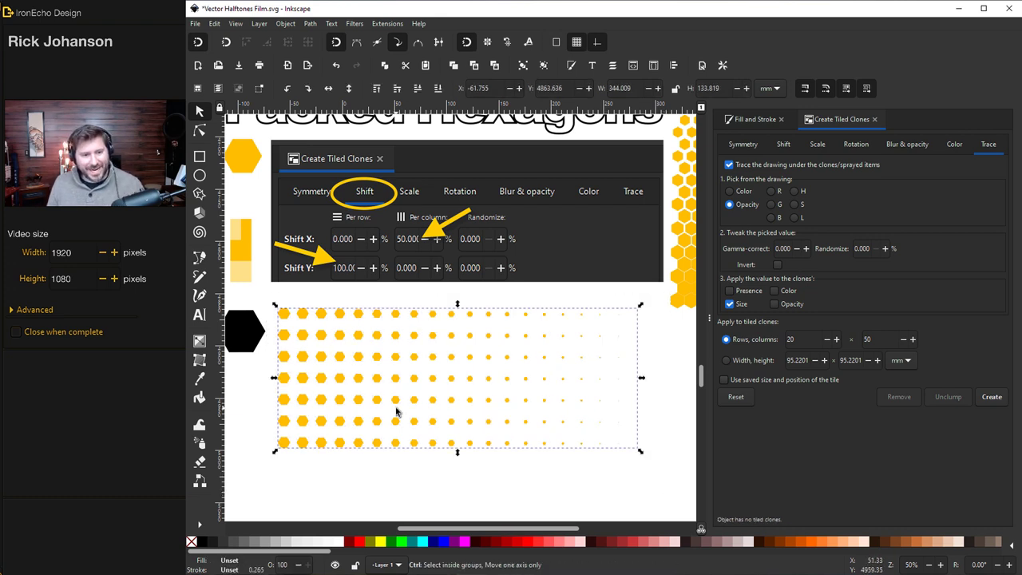
scroll(301, 347, "up", 4)
scroll(302, 342, "up", 4)
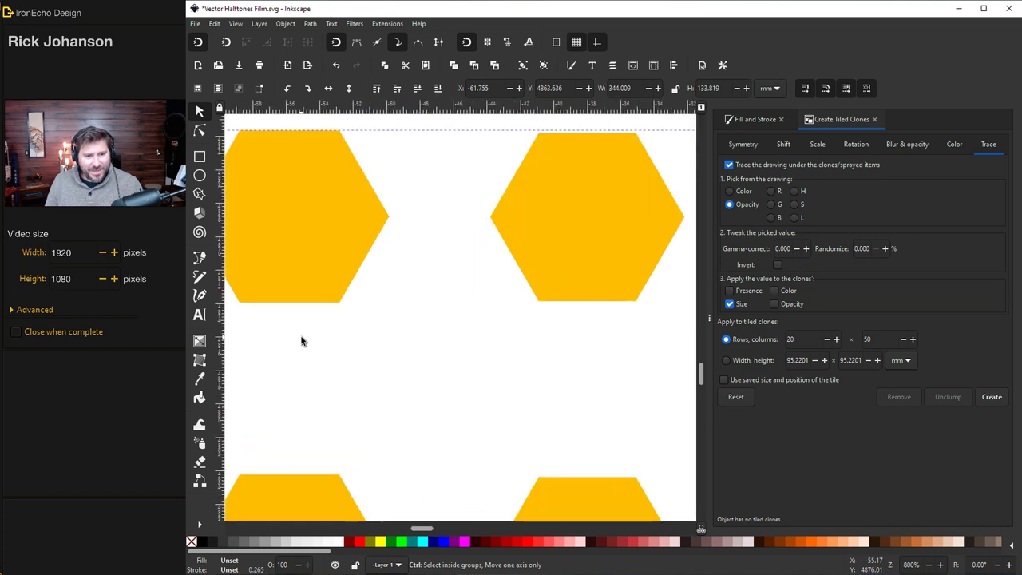
scroll(301, 341, "down", 4)
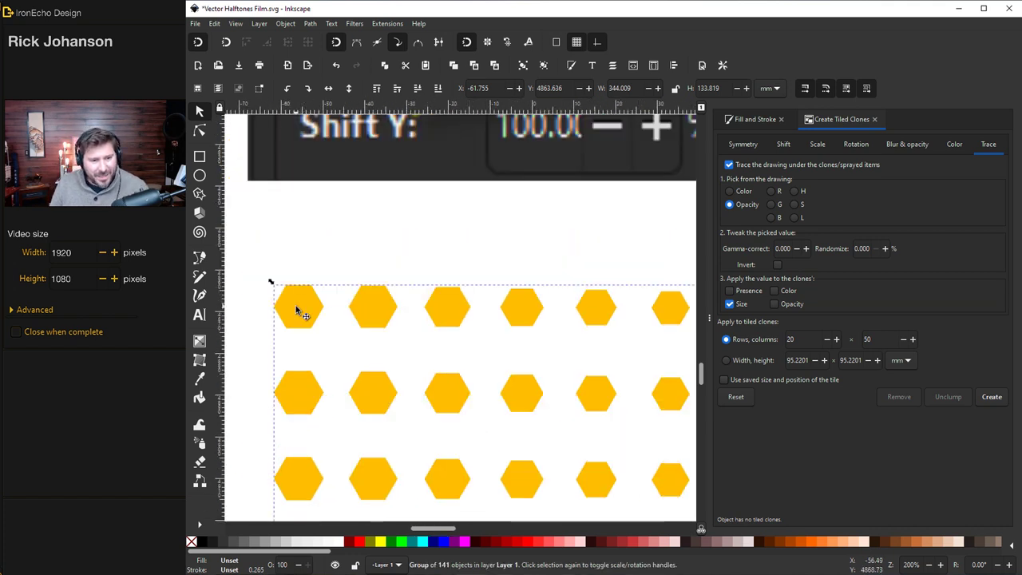
mouse_move(296, 307)
left_mouse_down()
mouse_move(296, 342)
mouse_move(276, 339)
left_mouse_up()
scroll(275, 339, "up", 4)
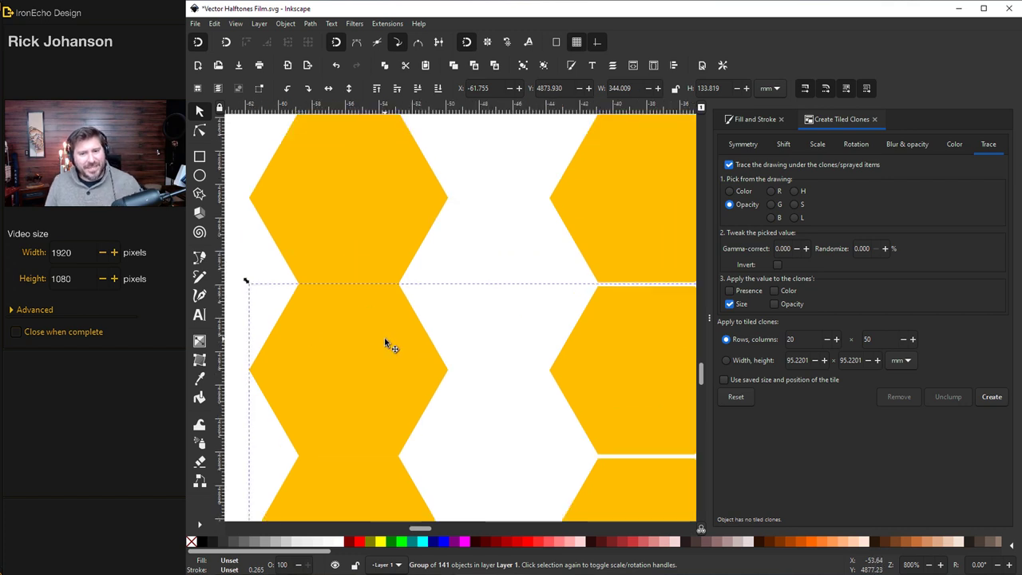
Turn off snapping and shift the hexagon group with Ctrl so the hexagons interlock.
left_click(199, 44)
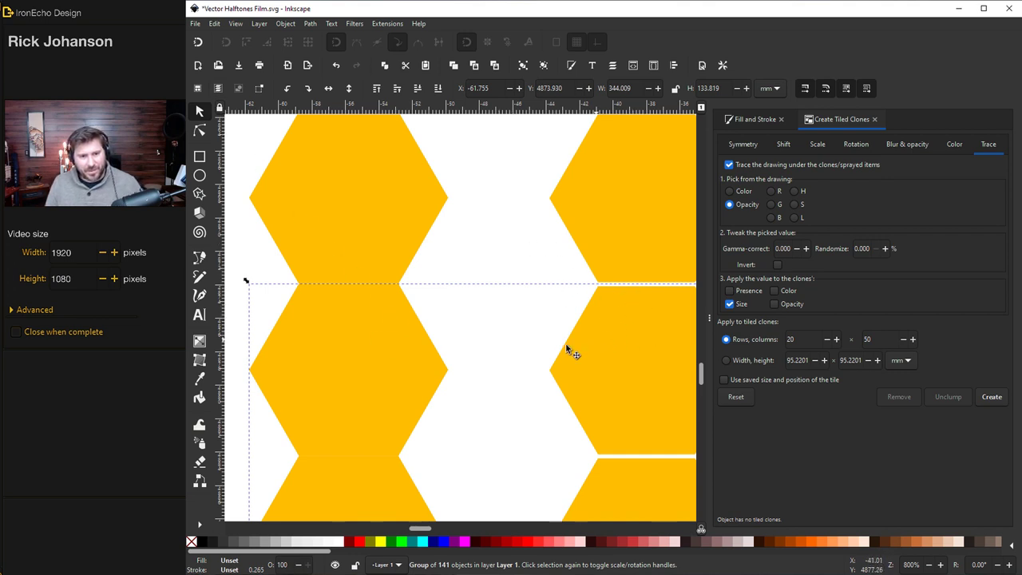
key("ctrl")
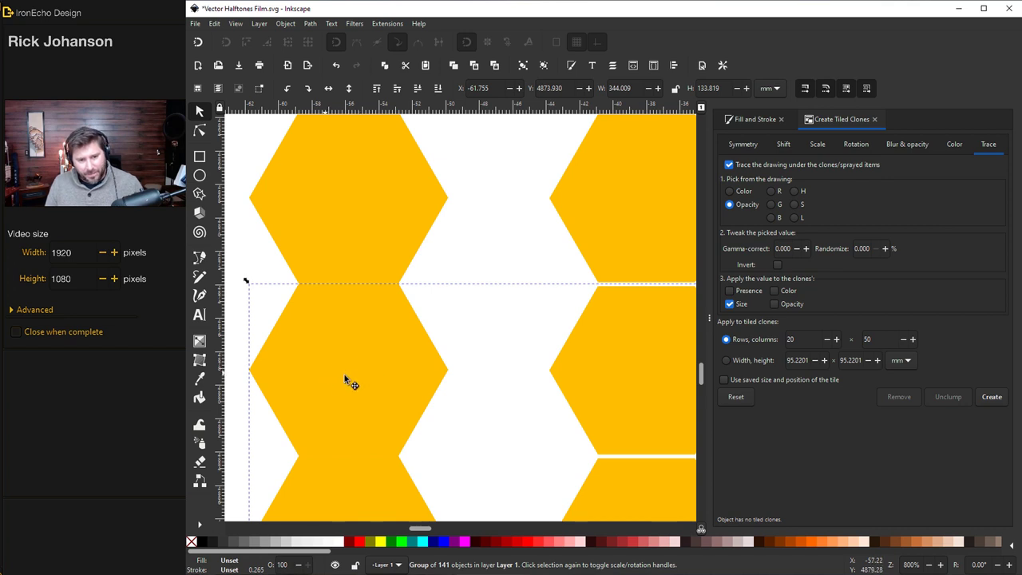
left_click_drag(345, 377, 492, 413)
key("ctrl")
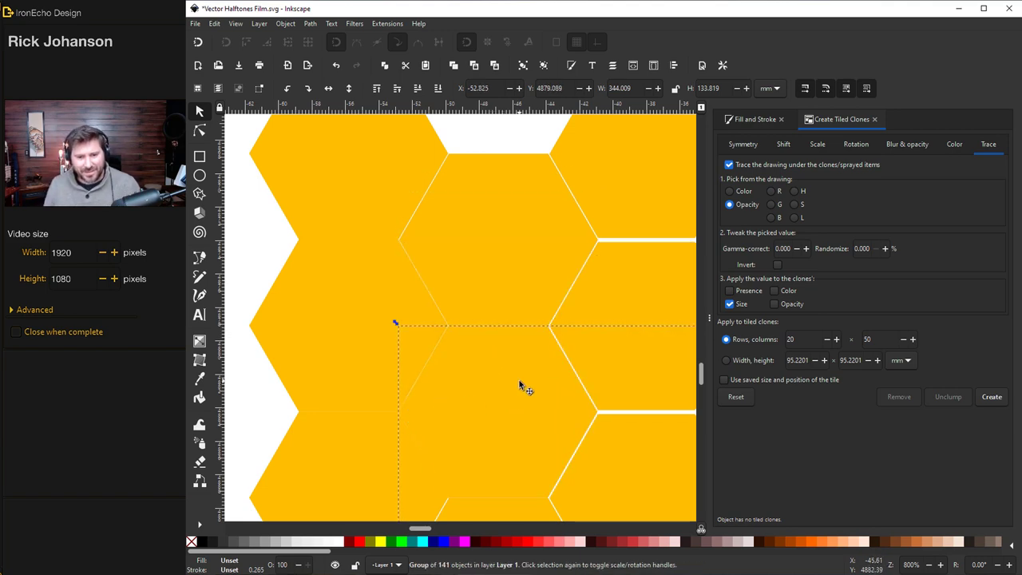
scroll(519, 385, "down", 8)
Move the hexagon halftone grid down the page and bring the lion photo section into view.
scroll(464, 501, "right", 1)
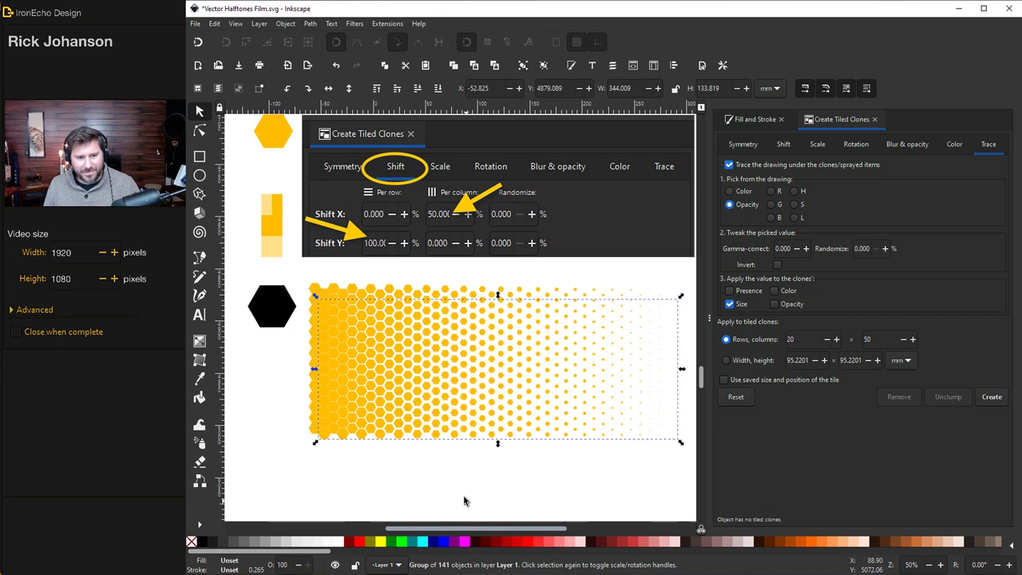
left_click(464, 501)
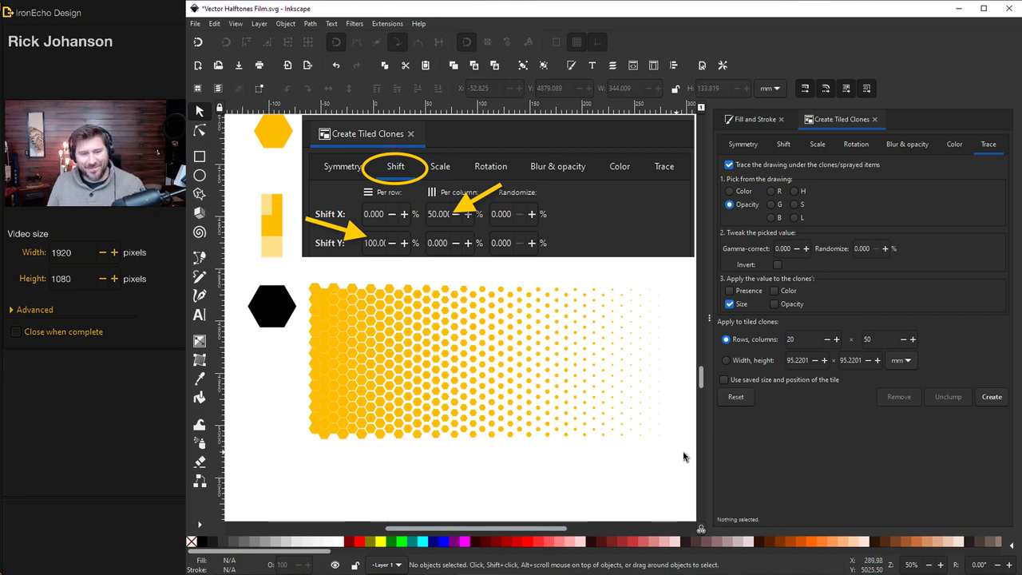
left_click_drag(681, 454, 543, 376)
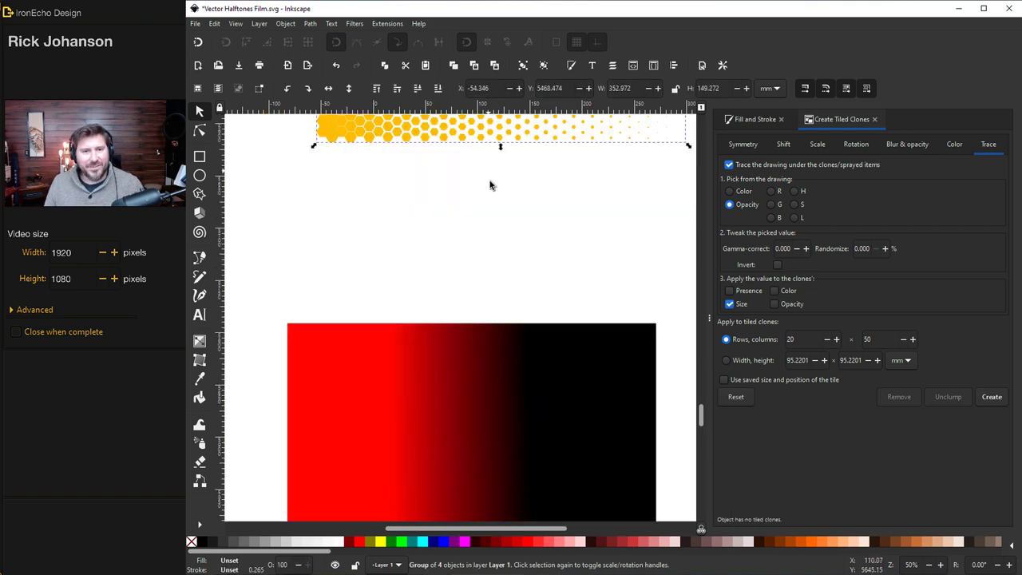
mouse_move(409, 134)
left_mouse_down()
mouse_move(417, 194)
mouse_move(406, 490)
mouse_move(409, 507)
mouse_move(439, 527)
mouse_move(468, 527)
mouse_move(409, 528)
left_mouse_up()
key("1")
key("5")
scroll(474, 331, "up", 1)
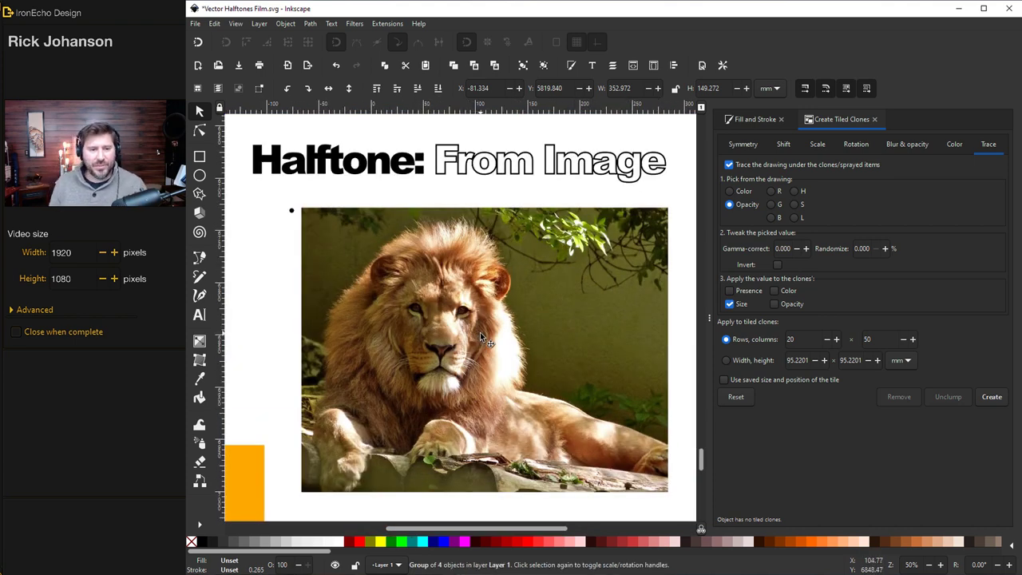
Set the tiled clones' Shift Y per row and Shift X per column to -25%.
left_click(428, 287)
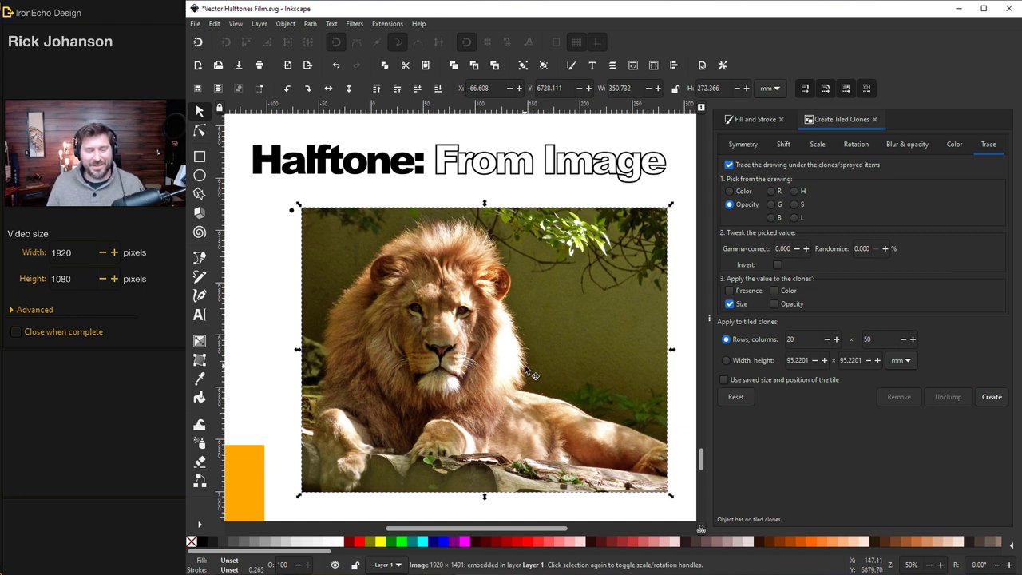
key("Escape")
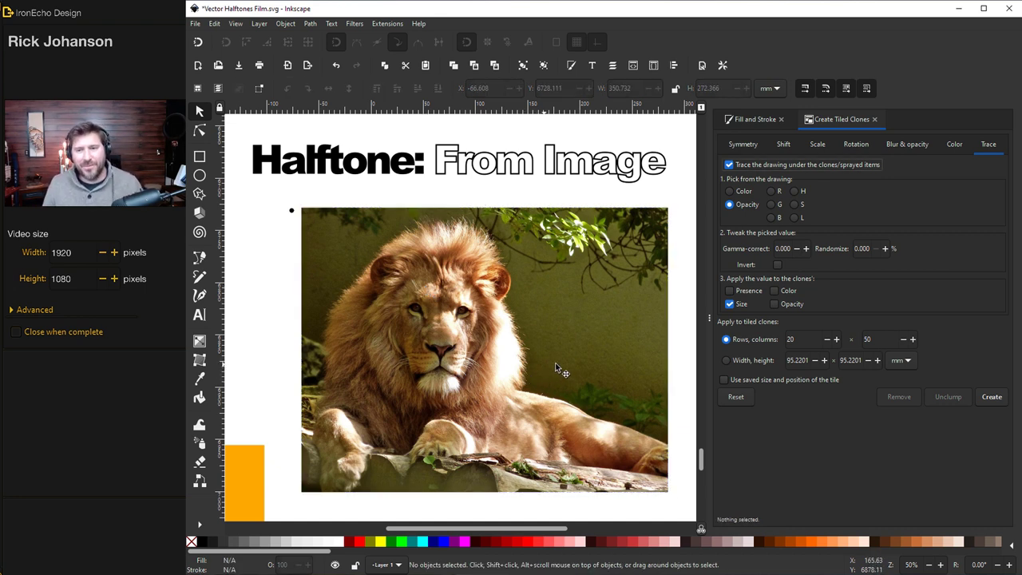
left_click(784, 146)
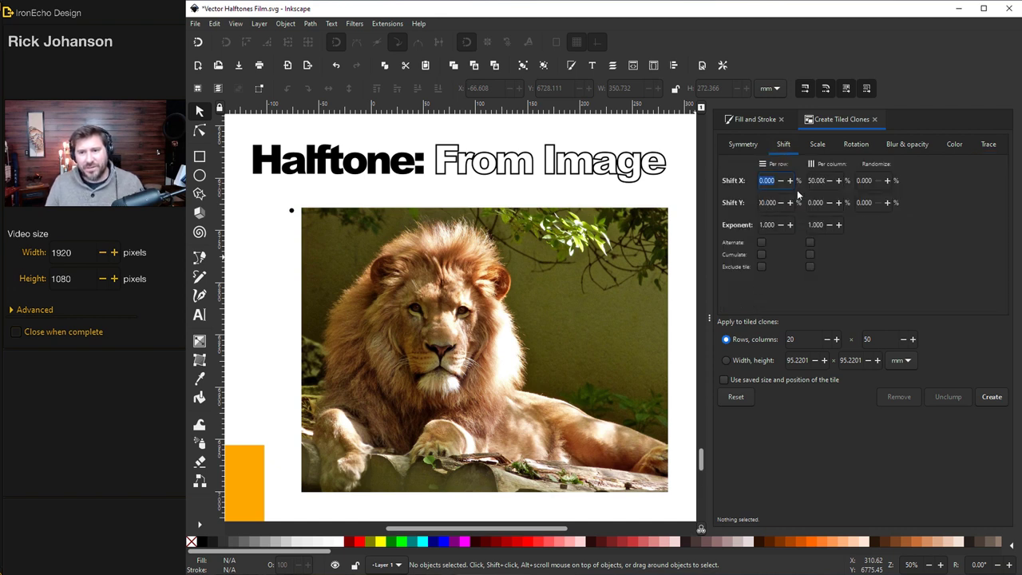
left_click(767, 202)
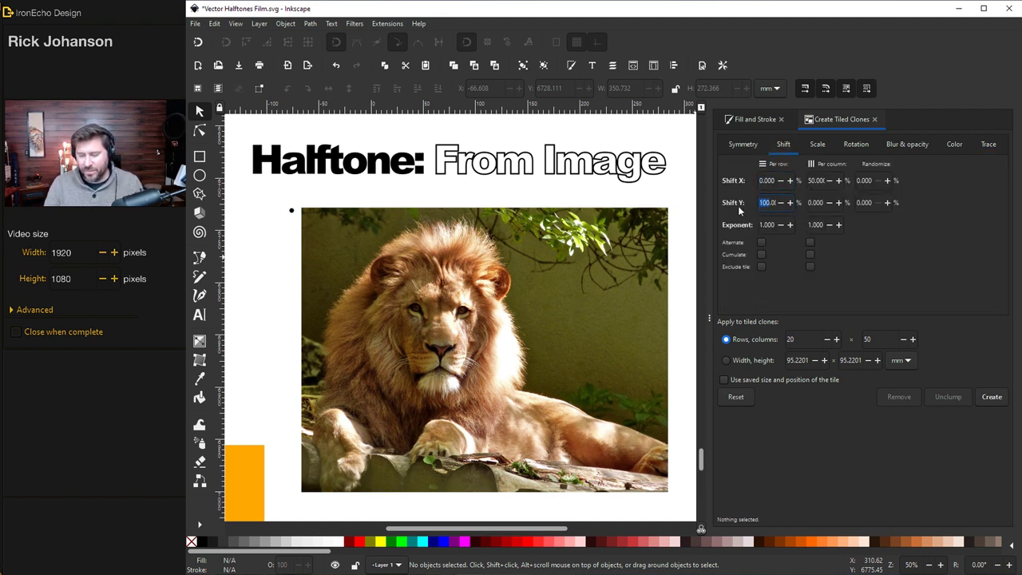
type("-25")
key("Delete")
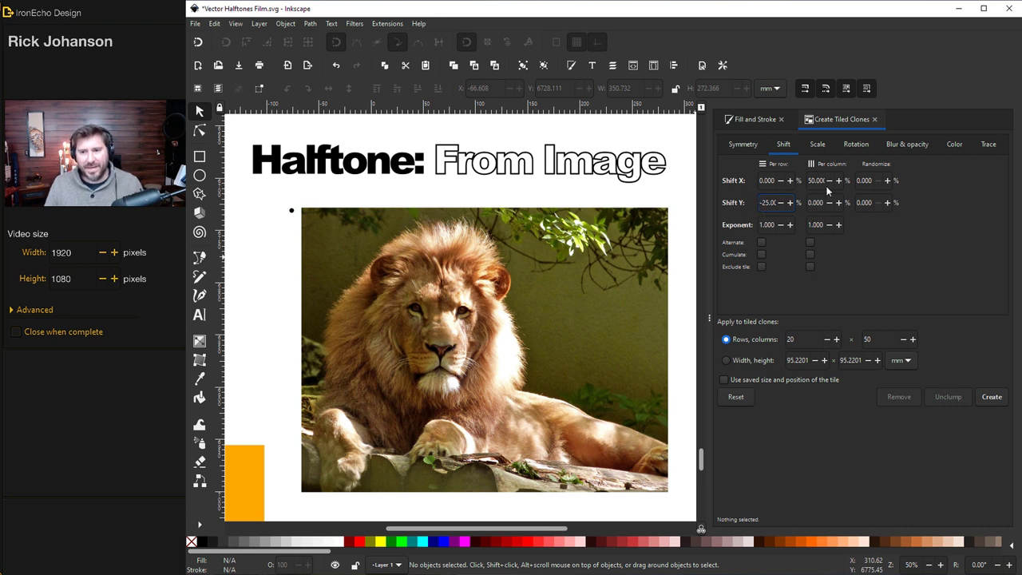
type("-2")
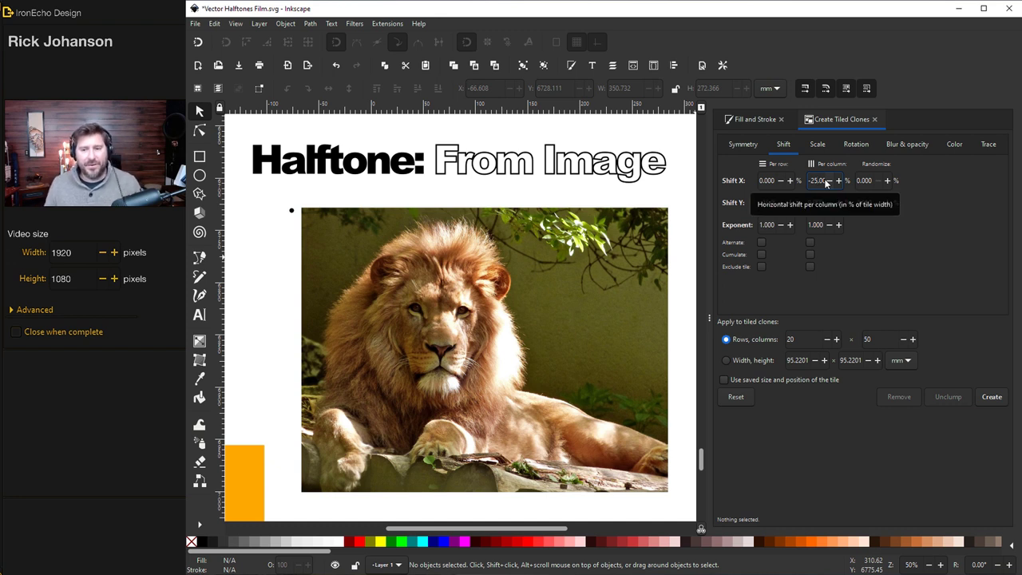
left_click(989, 145)
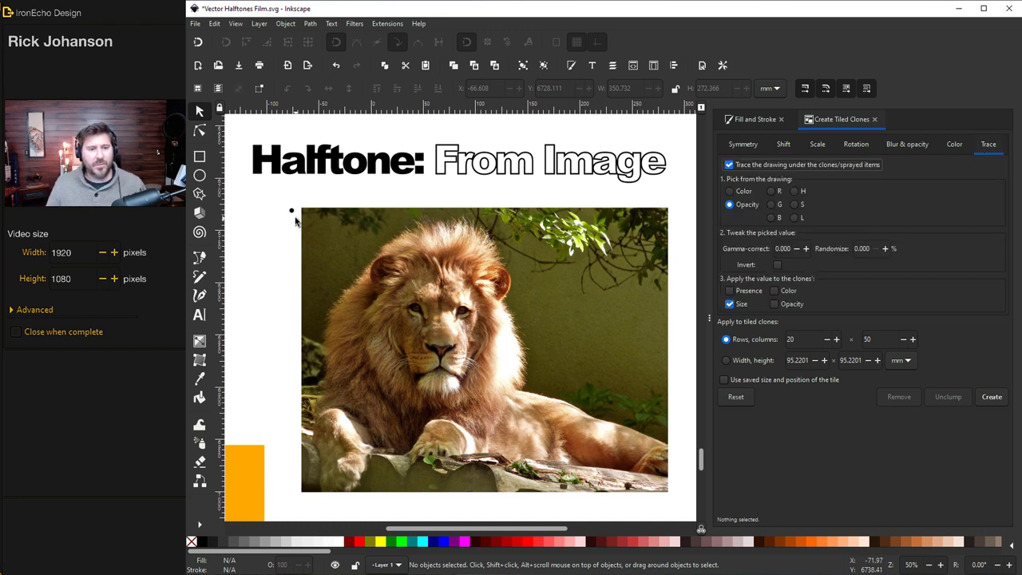
Put the small dot on the photo's corner and create 70×70 clones traced by colour.
left_click_drag(292, 214, 305, 212)
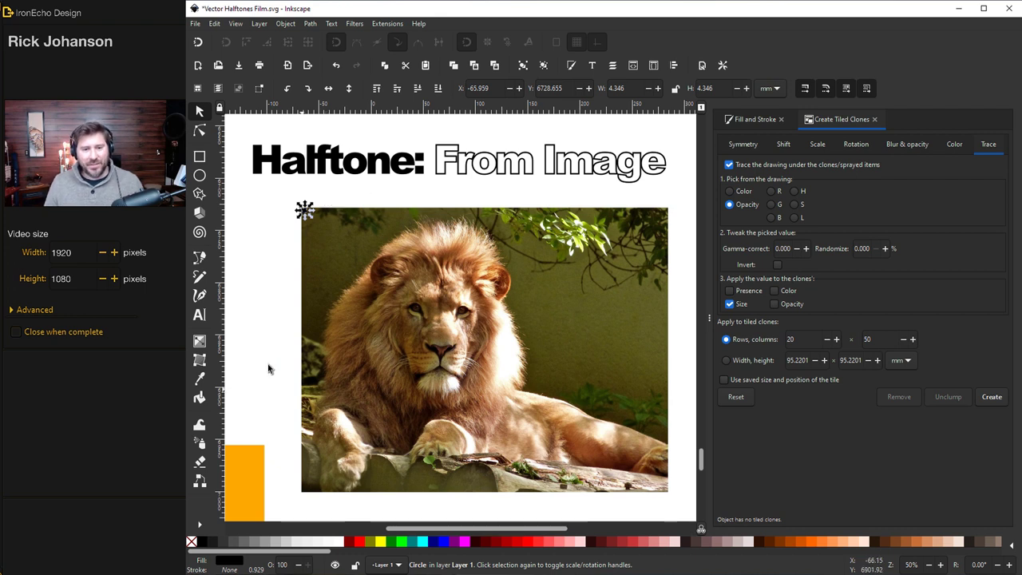
left_click(730, 191)
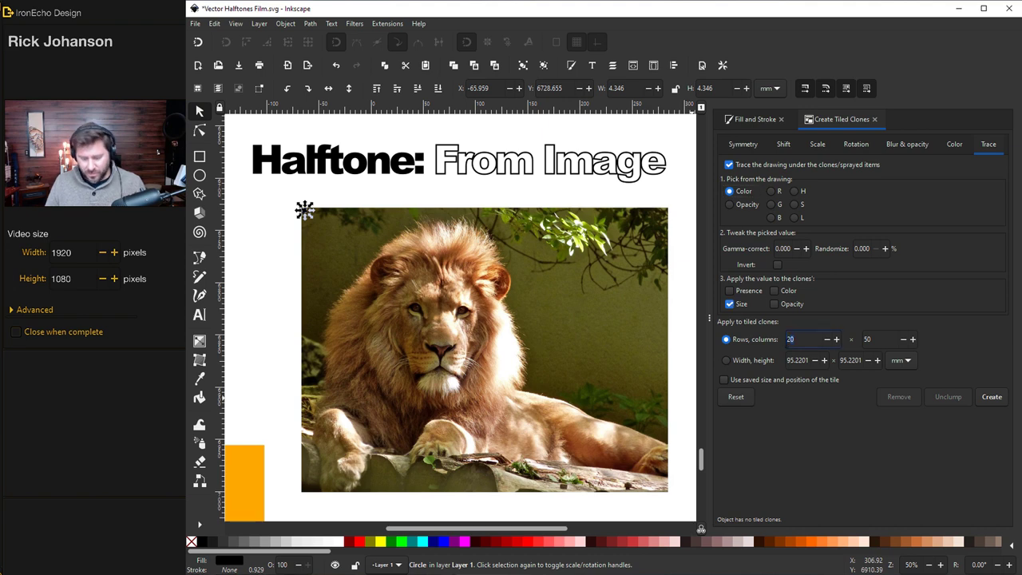
type("70")
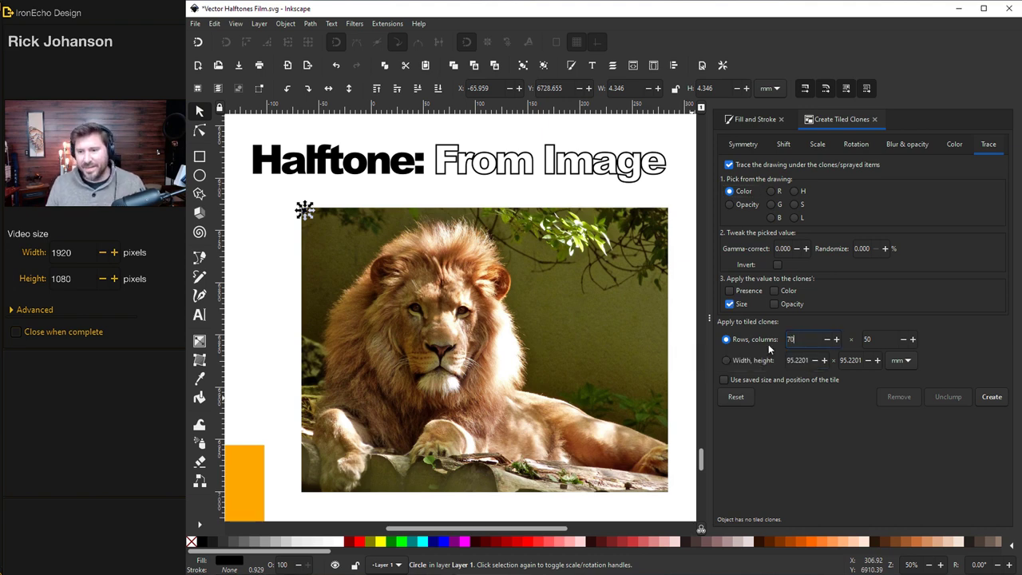
key("Tab")
type("70")
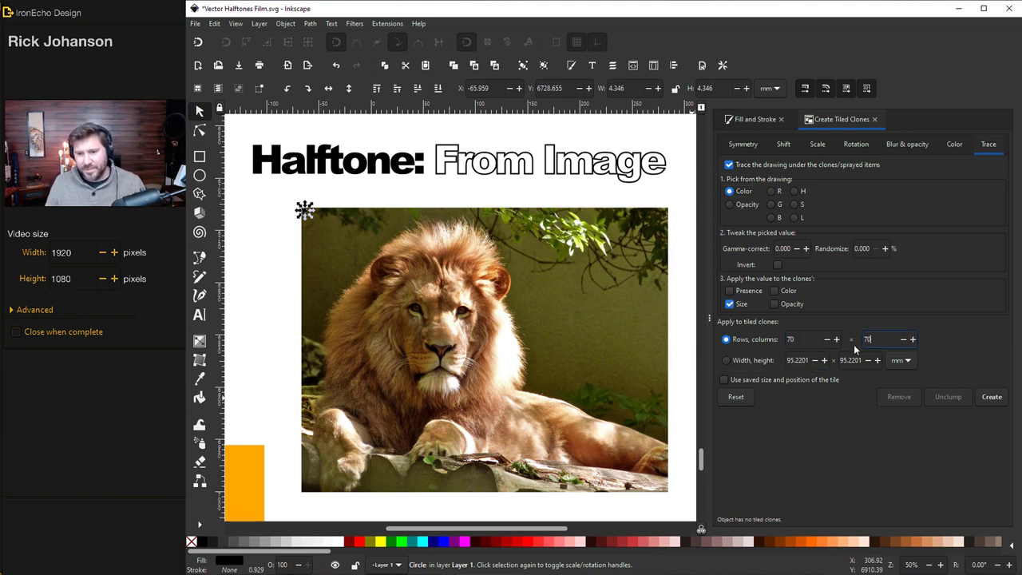
left_click(1002, 399)
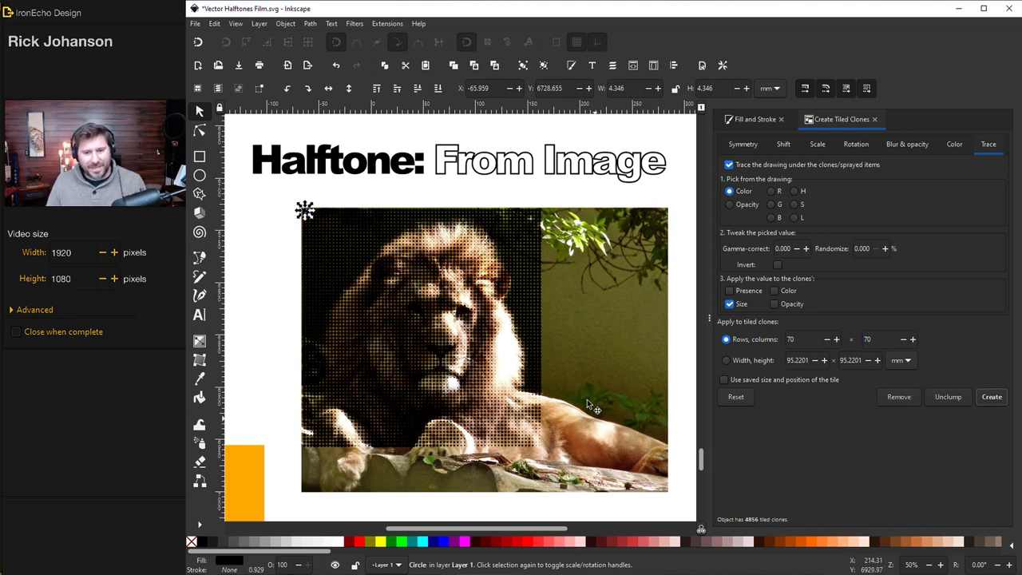
Move the lion photo aside and place the orange rectangle behind the halftone dots.
left_click_drag(567, 275, 656, 396)
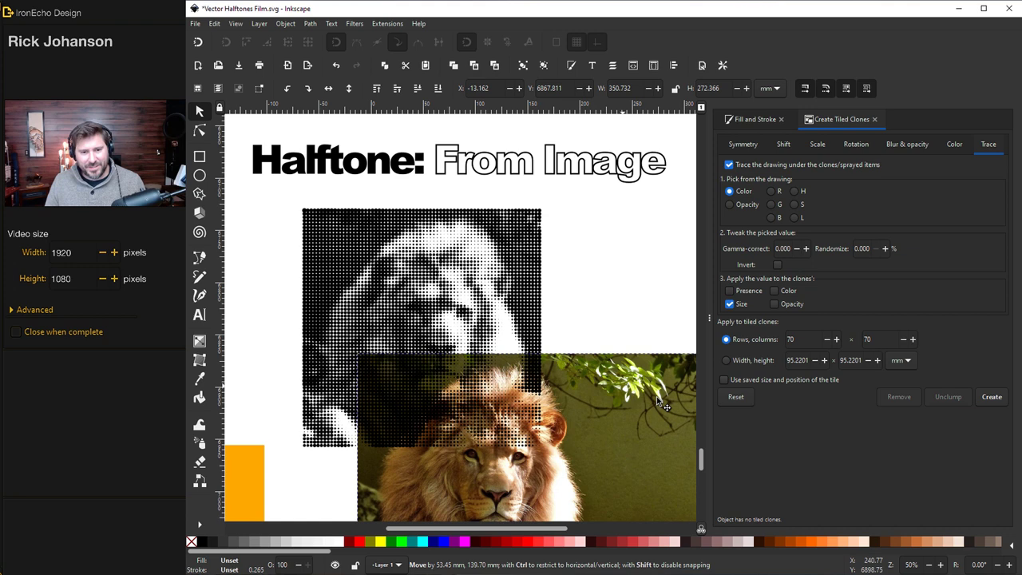
left_click_drag(461, 484, 657, 454)
left_click_drag(393, 420, 490, 246)
Scroll down to the second full-colour lion photo below the Invert tip.
scroll(475, 427, "down", 1)
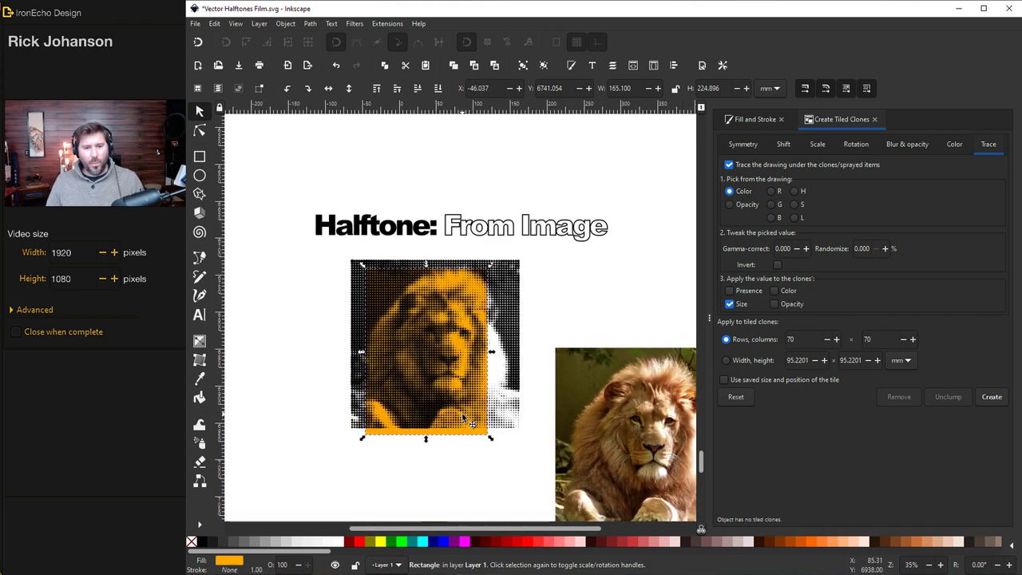
scroll(468, 416, "down", 3)
scroll(519, 383, "down", 3)
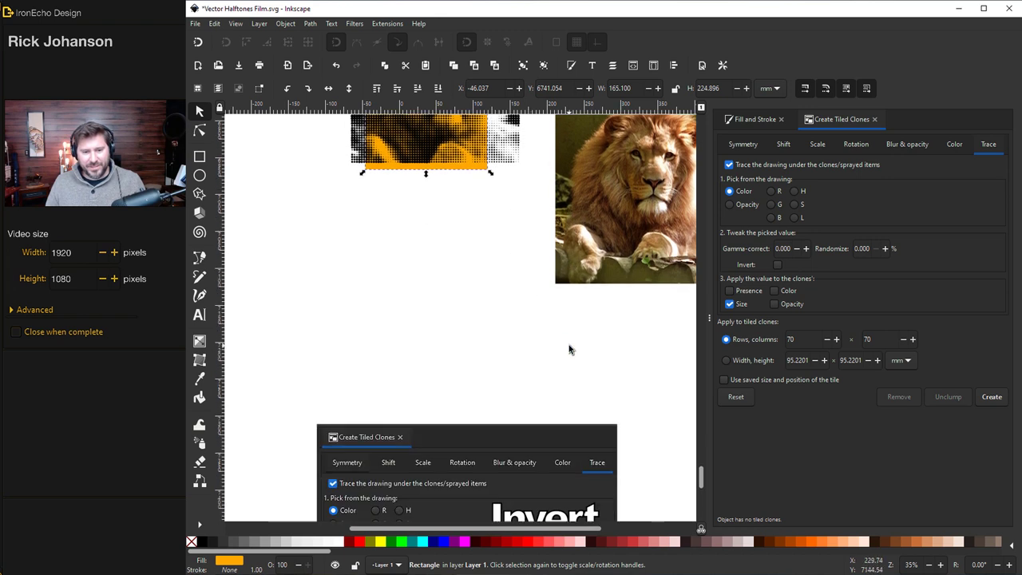
scroll(527, 383, "down", 3)
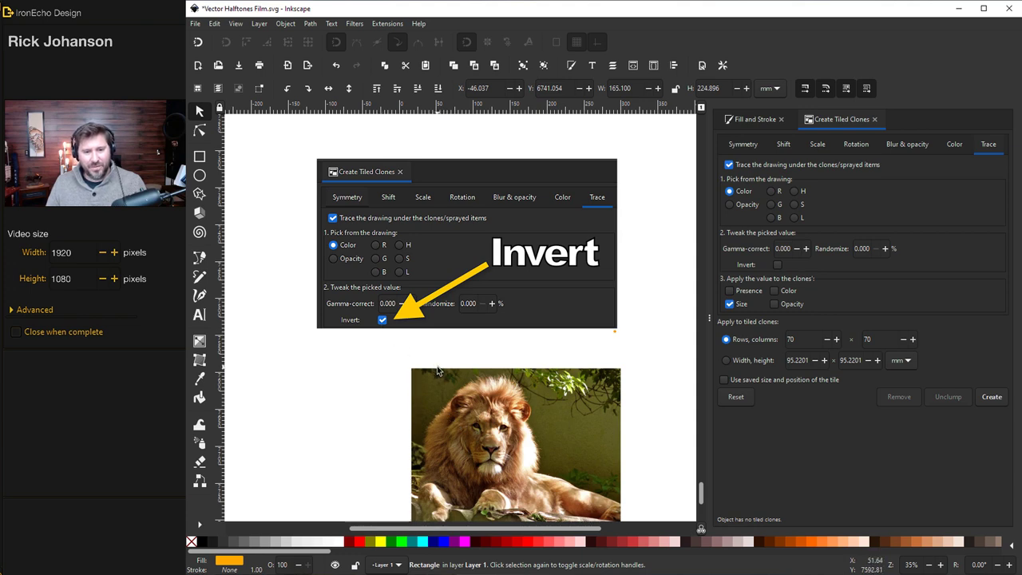
scroll(439, 369, "down", 1)
scroll(289, 161, "up", 2, "ctrl")
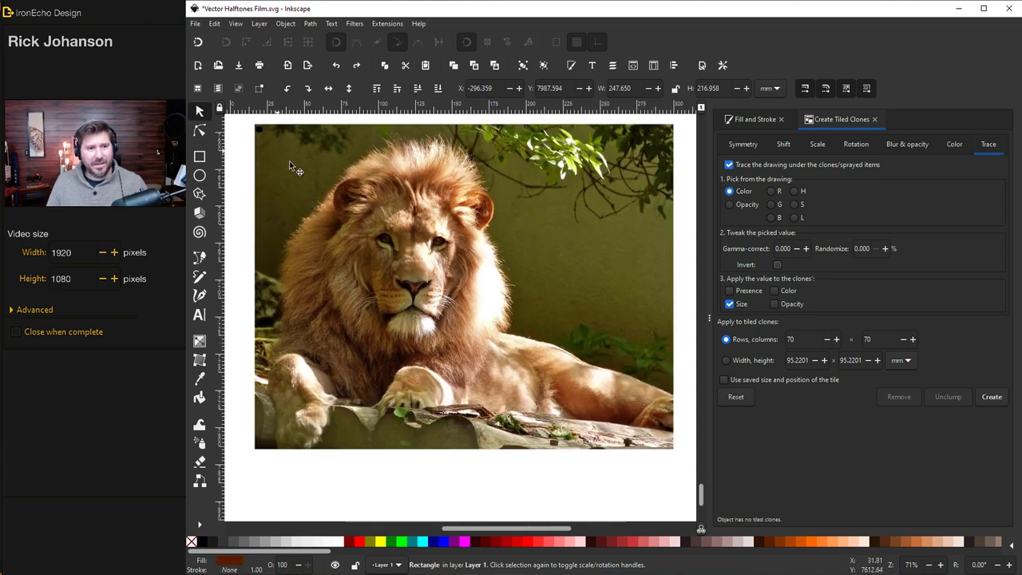
Set the small corner circle's fill to light peach.
left_click(261, 132)
left_click(738, 120)
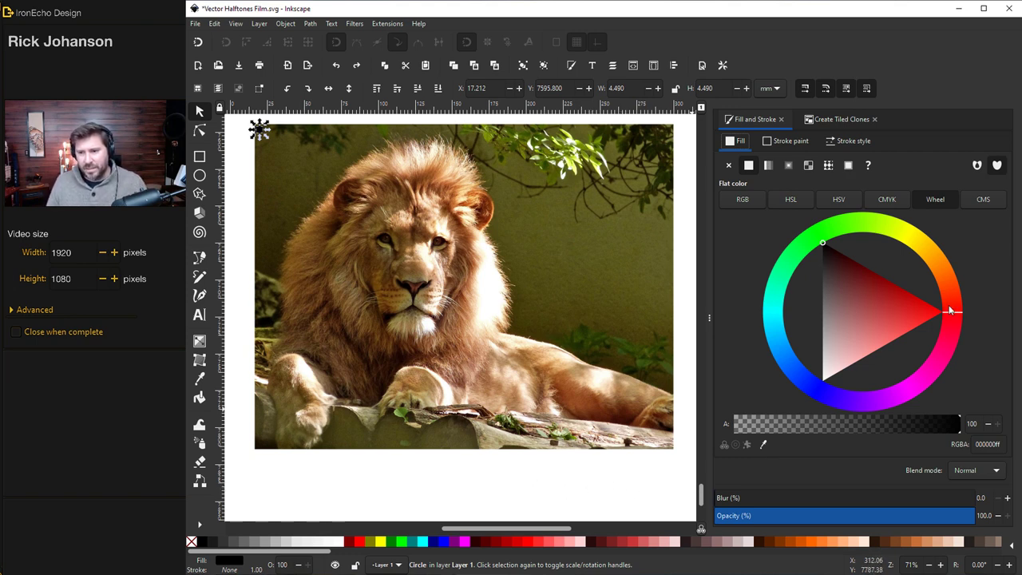
left_click_drag(950, 312, 951, 285)
Enable Invert in the trace options and create the 70 × 70 dot clones over the second lion.
left_click(874, 376)
left_click(852, 119)
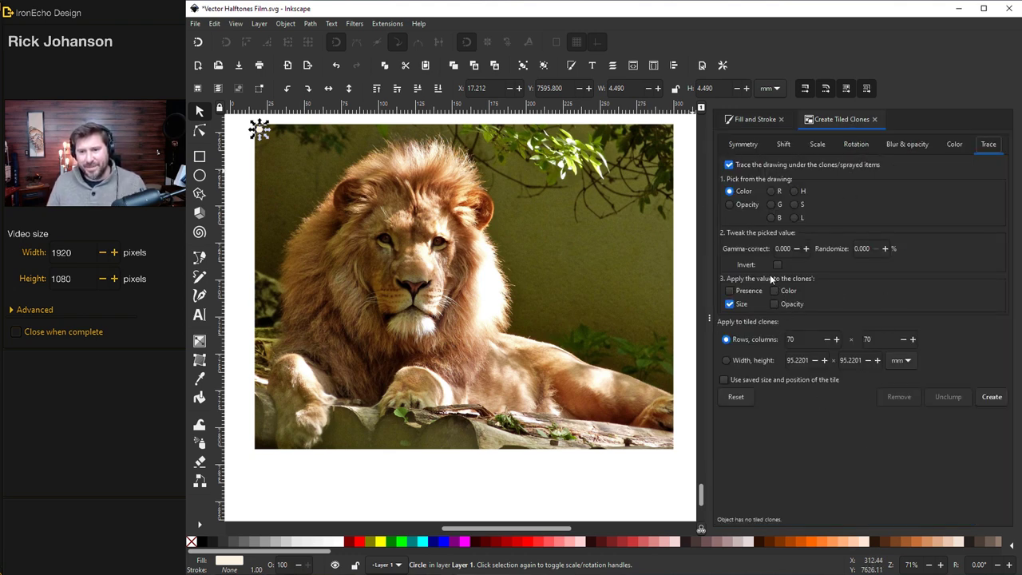
left_click(993, 397)
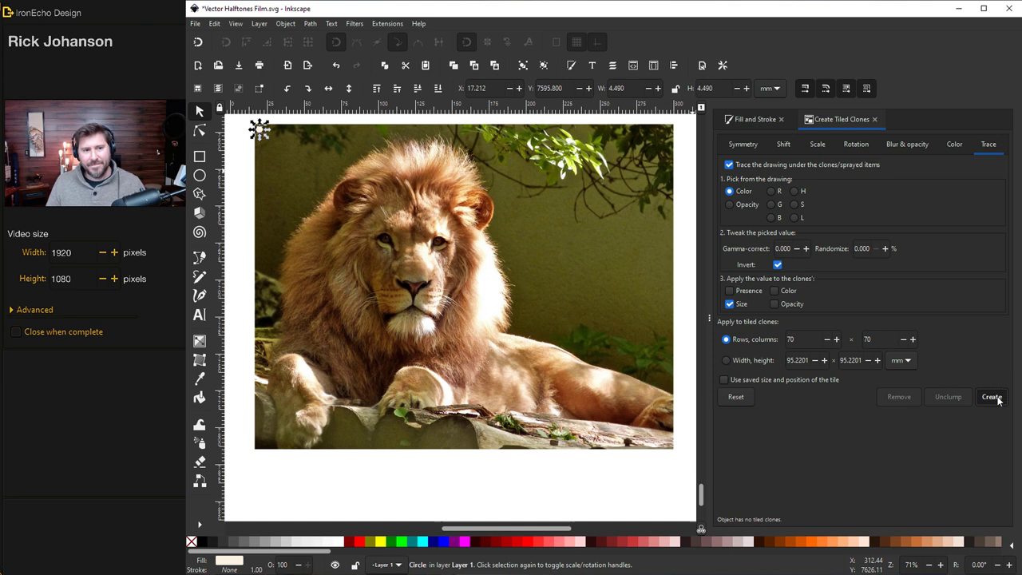
Move the lion photo down from beneath the halftone clones.
left_click_drag(652, 190, 661, 254)
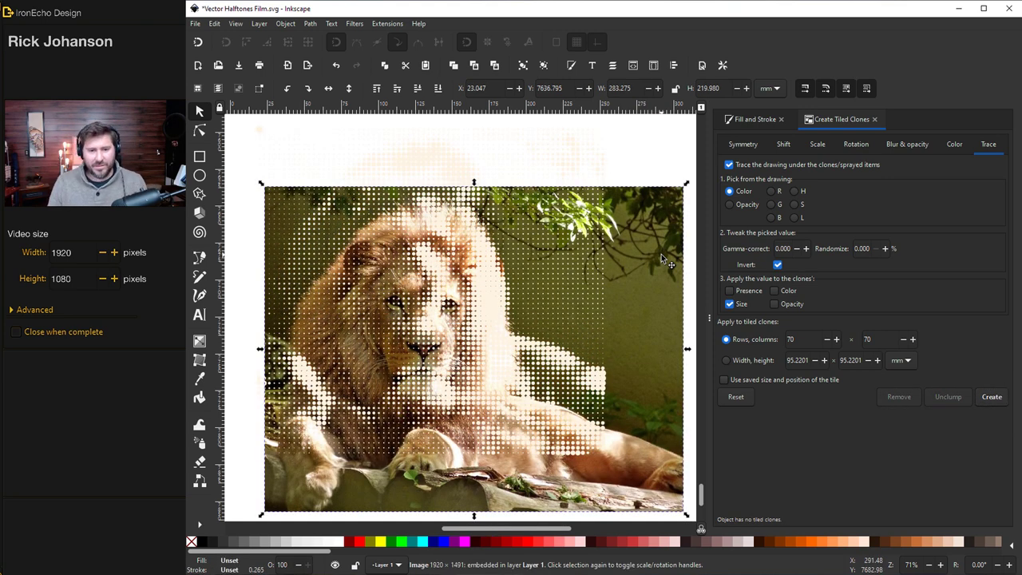